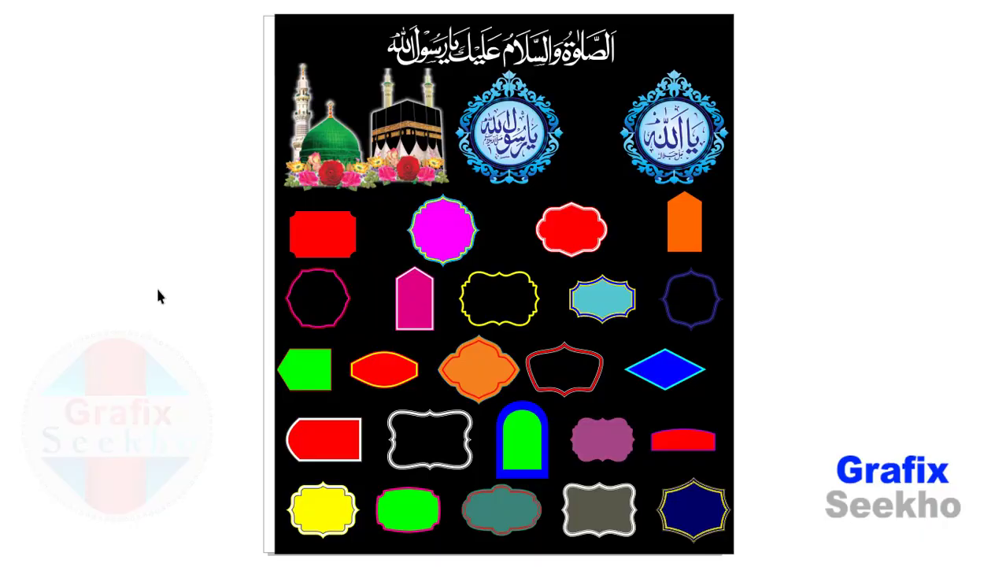
# Step: Watch the channel logo intro until the poster design document appears
pyautogui.click(159, 285)
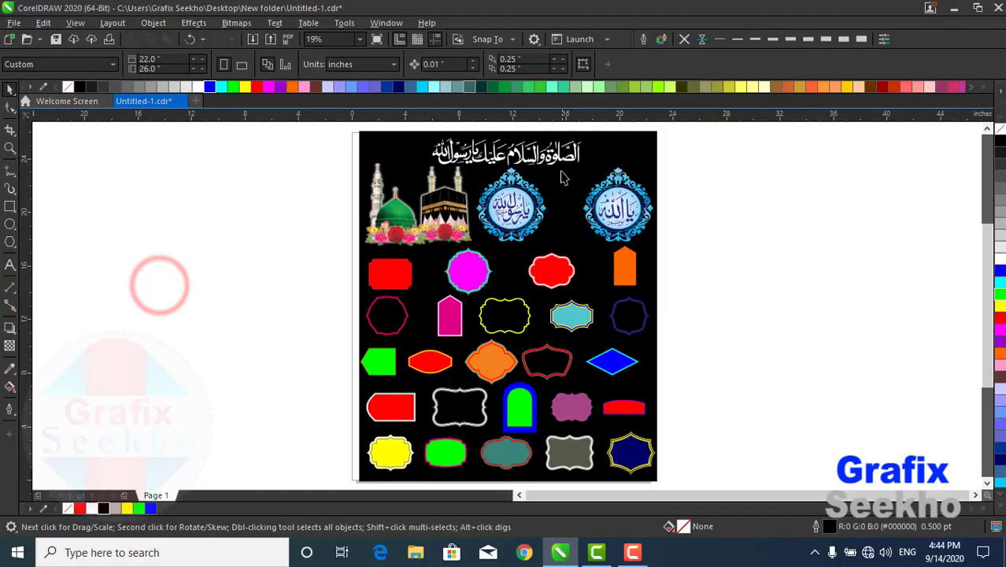
# Step: Ungroup the ten colourful label frames into separate objects
pyautogui.click(632, 154)
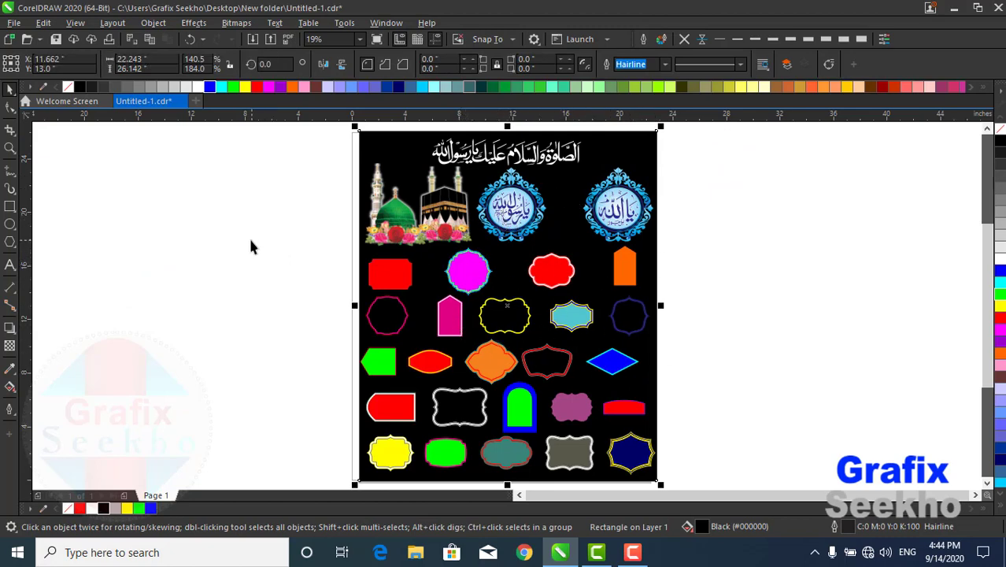
pyautogui.click(759, 194)
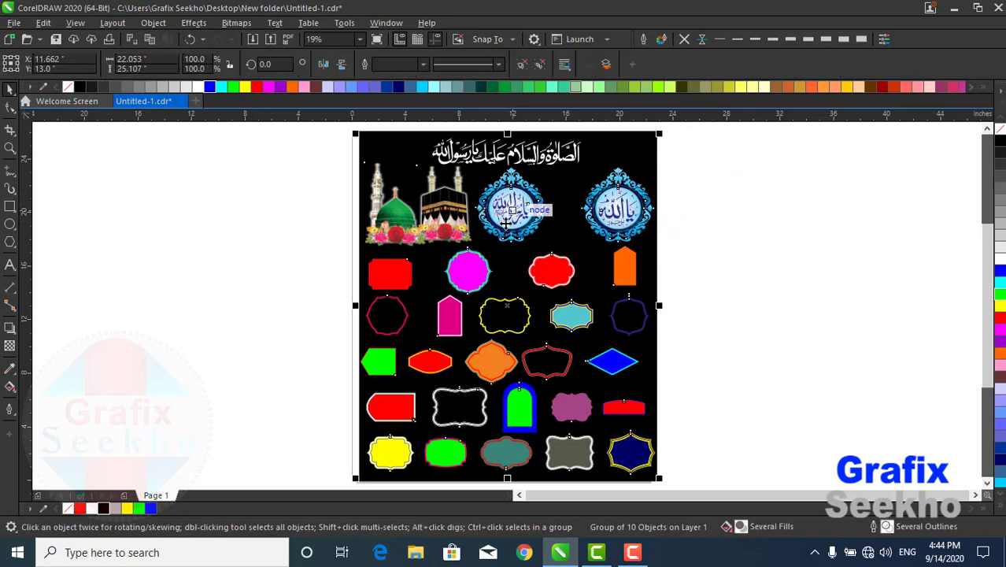
pyautogui.click(523, 64)
pyautogui.click(749, 220)
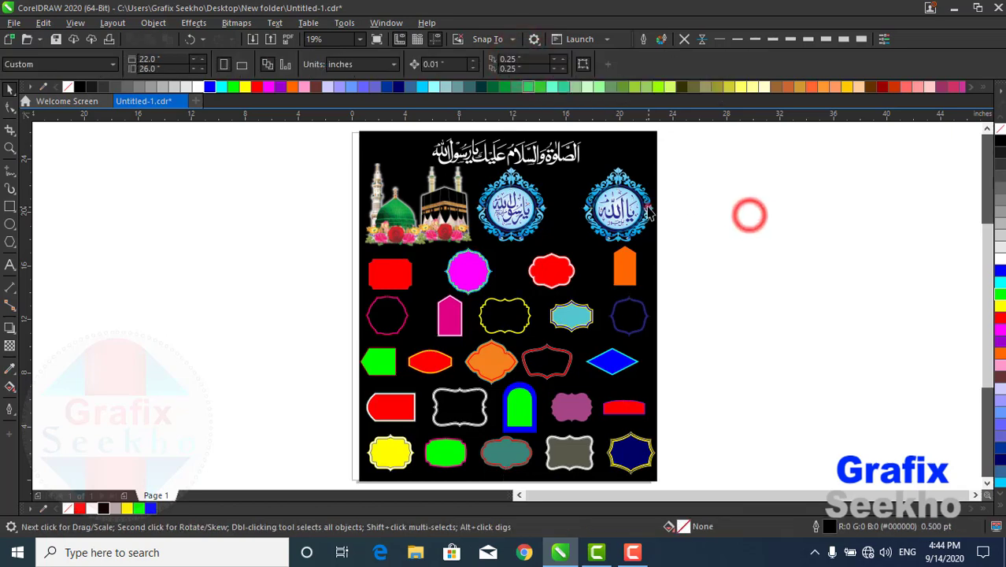
# Step: Select the right and middle medallions and the Kaaba picture in turn
pyautogui.click(650, 205)
pyautogui.click(514, 206)
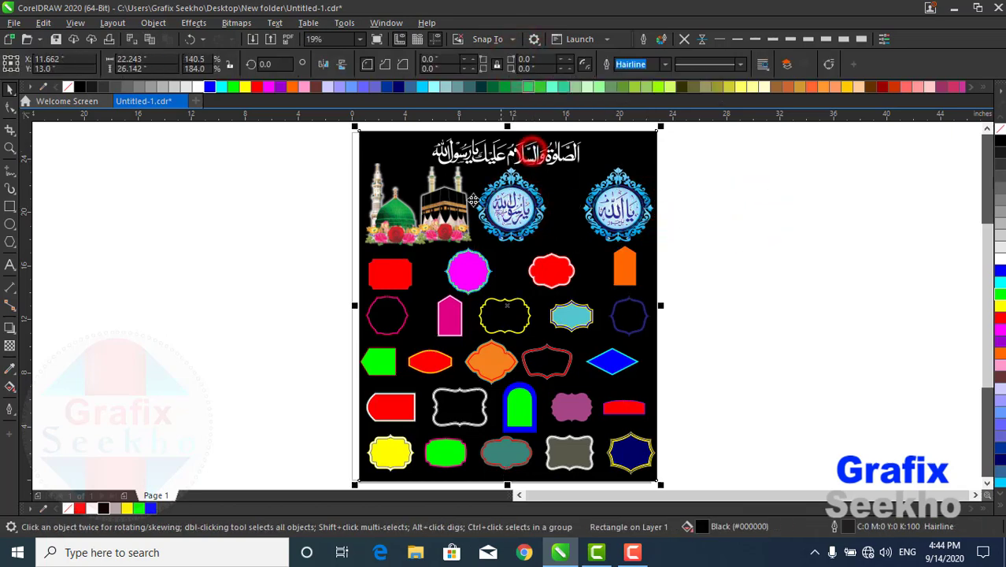
pyautogui.click(413, 197)
pyautogui.click(510, 221)
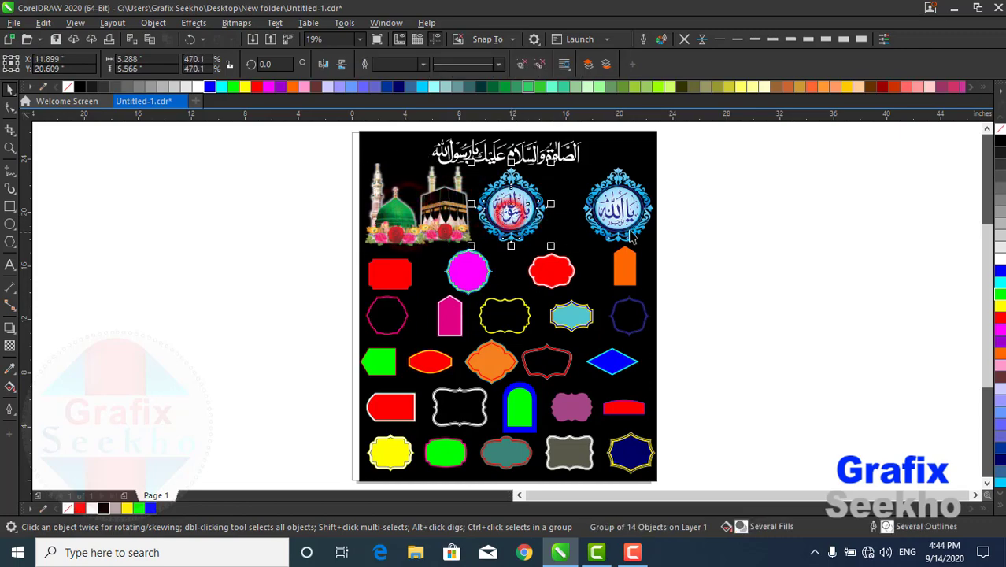
pyautogui.click(632, 205)
# Step: Move the calligraphy down over the medallion and give it a red fill with white outline
pyautogui.click(561, 161)
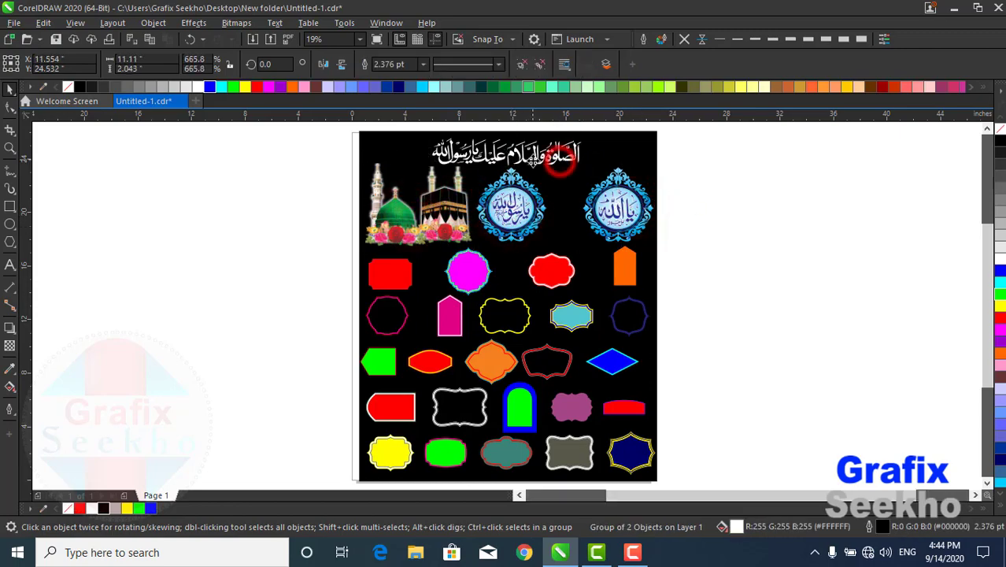
pyautogui.scroll(3, 561, 168)
pyautogui.scroll(3, 551, 189)
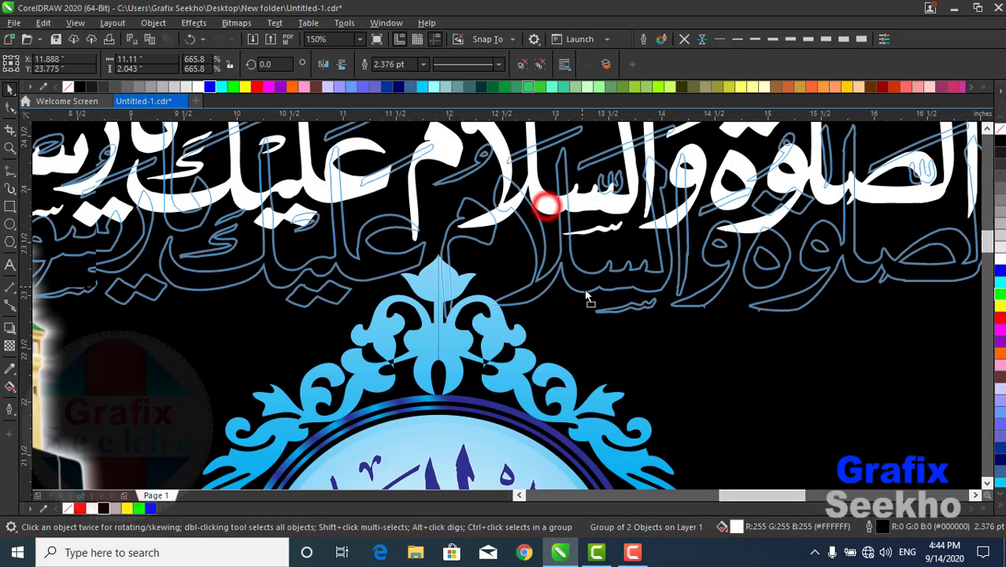
pyautogui.moveTo(545, 209); pyautogui.dragTo(545, 295)
pyautogui.click(257, 88)
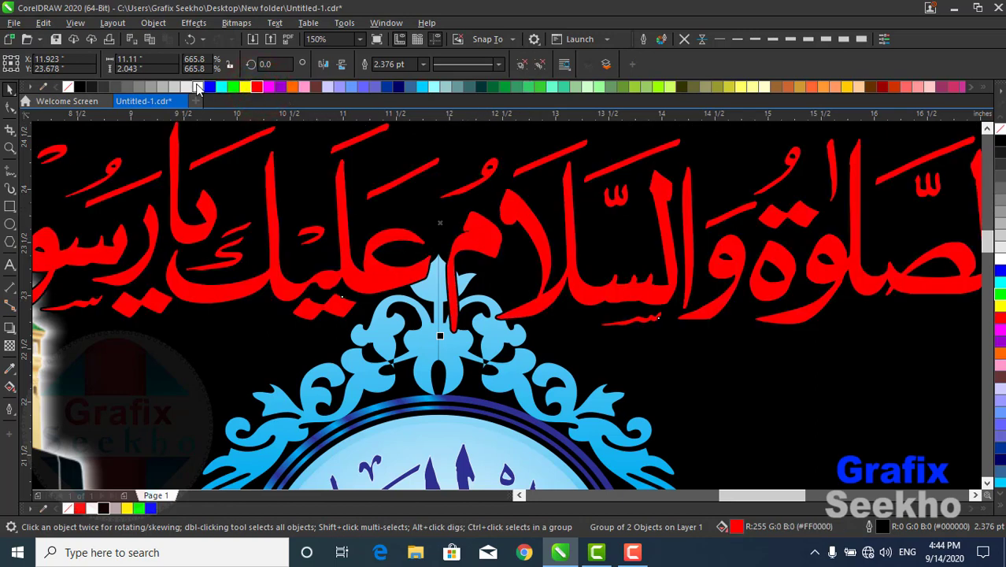
pyautogui.rightClick(198, 88)
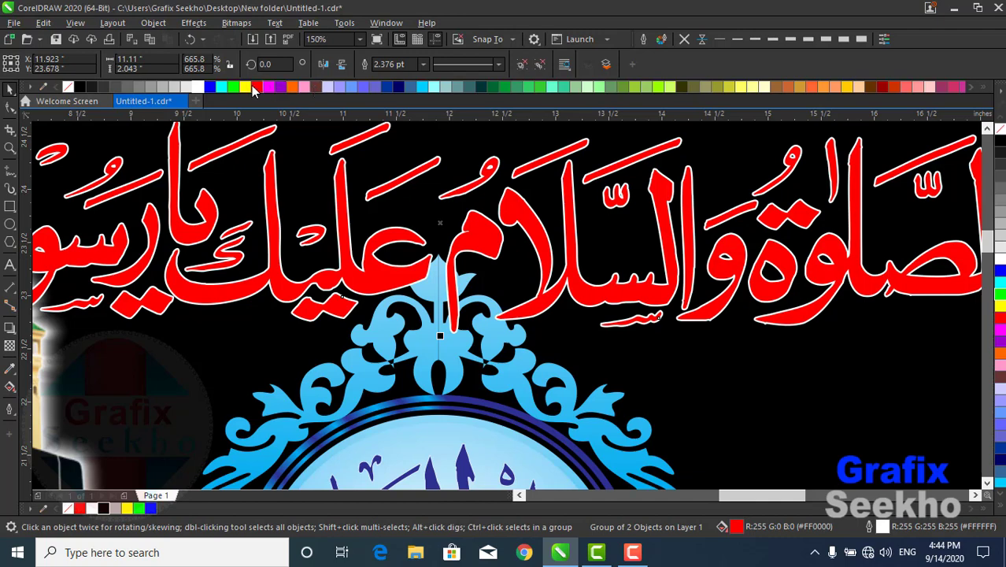
# Step: Change the calligraphy fill to dark green and move it back above the medallion
pyautogui.click(490, 87)
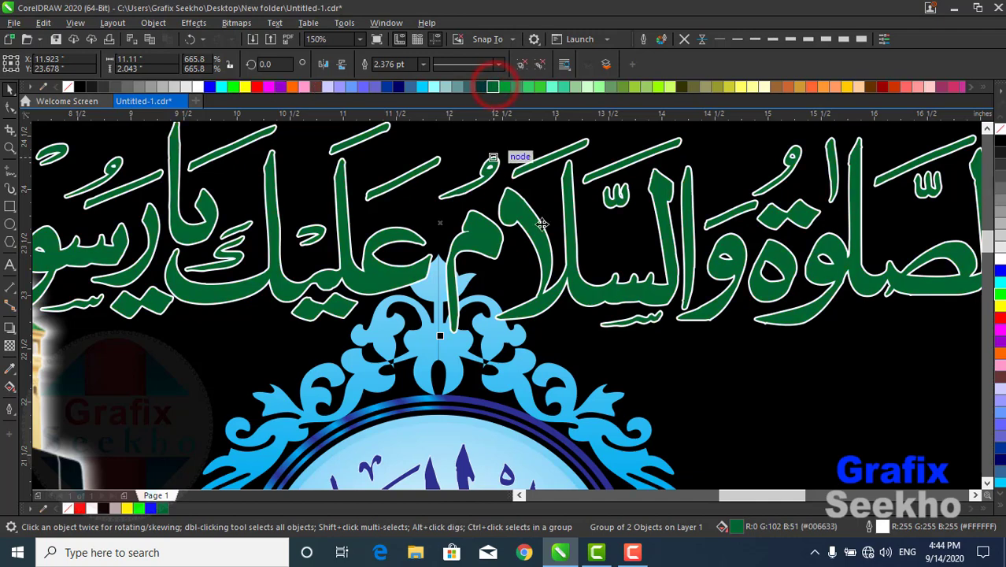
pyautogui.scroll(-1, 564, 297)
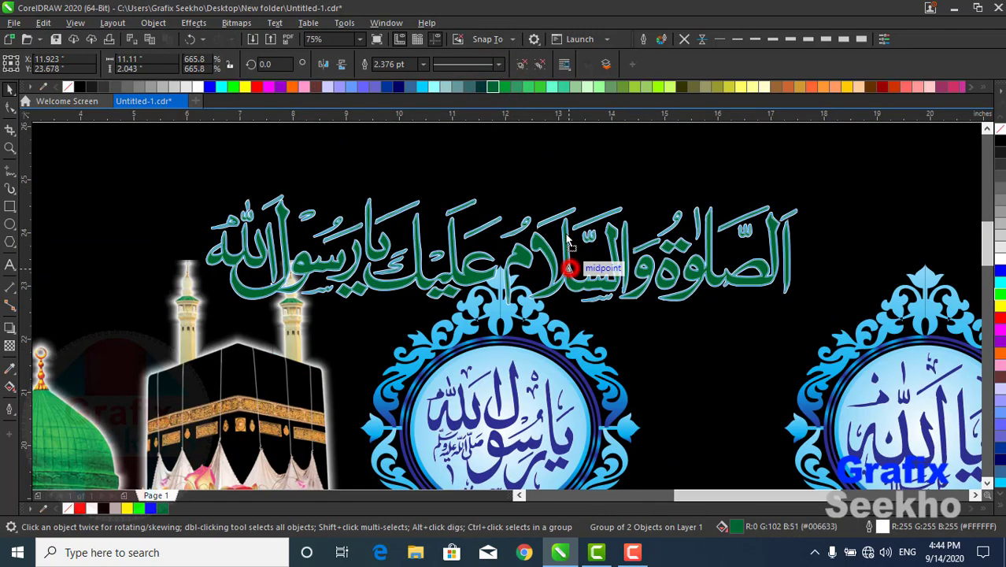
pyautogui.moveTo(566, 263); pyautogui.dragTo(558, 201)
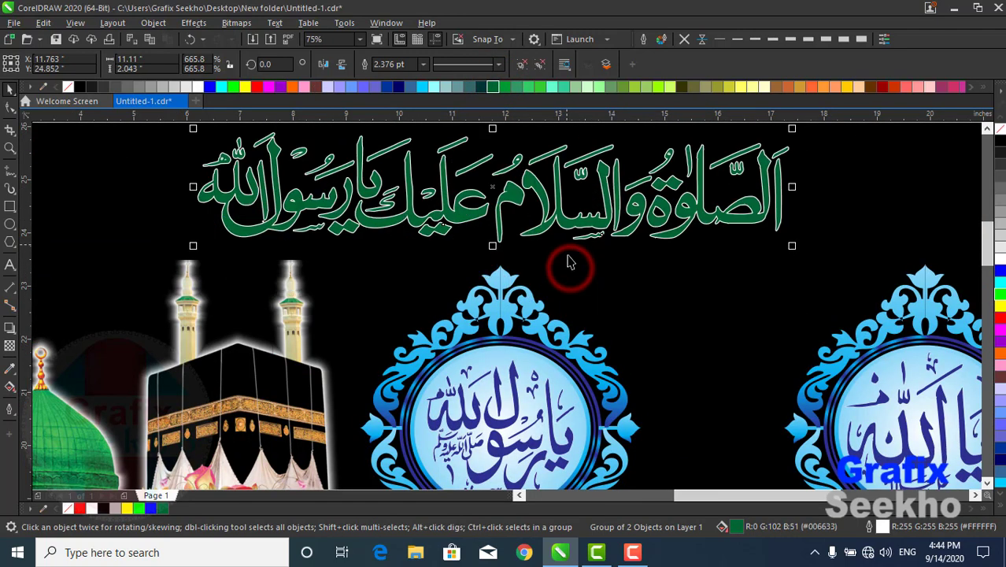
pyautogui.click(529, 309)
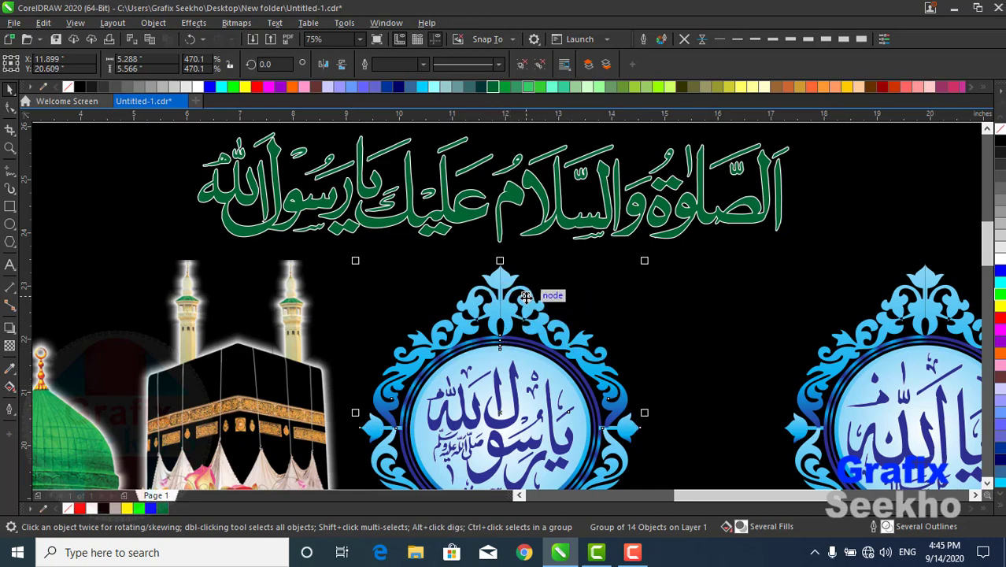
# Step: Nudge the blue medallion up and ungroup it, undoing a test move of an ornament piece
pyautogui.moveTo(526, 297); pyautogui.dragTo(531, 277)
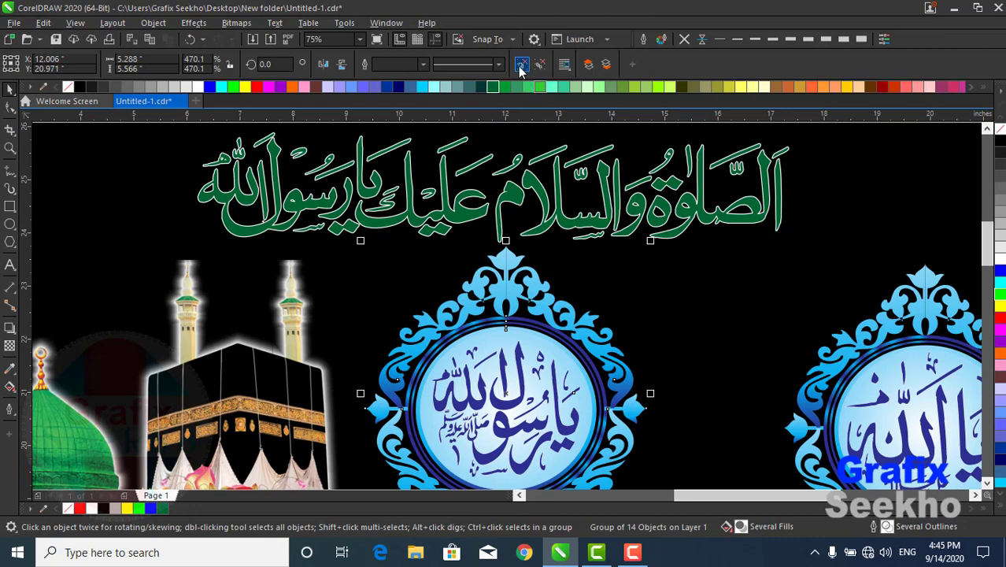
pyautogui.click(584, 257)
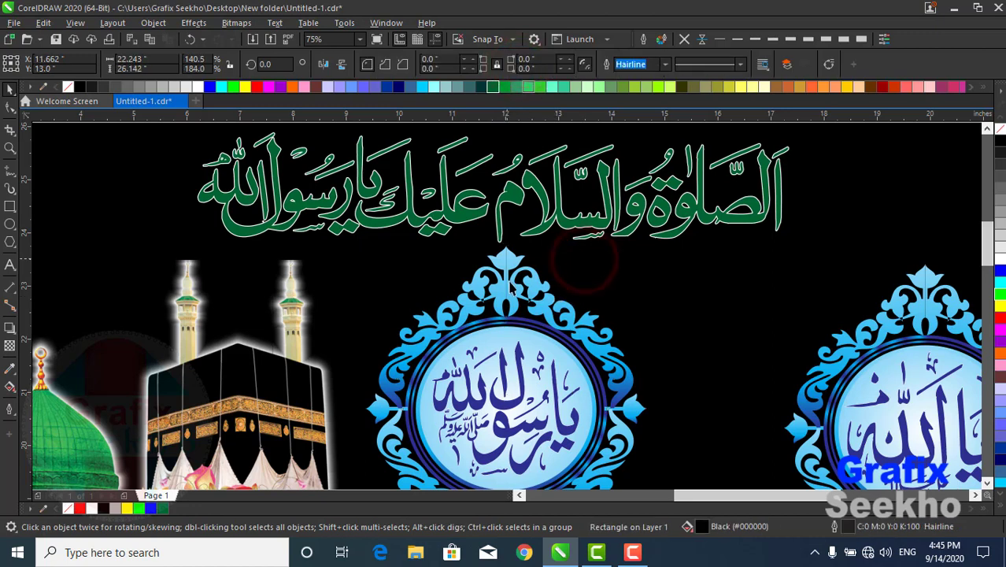
pyautogui.click(511, 288)
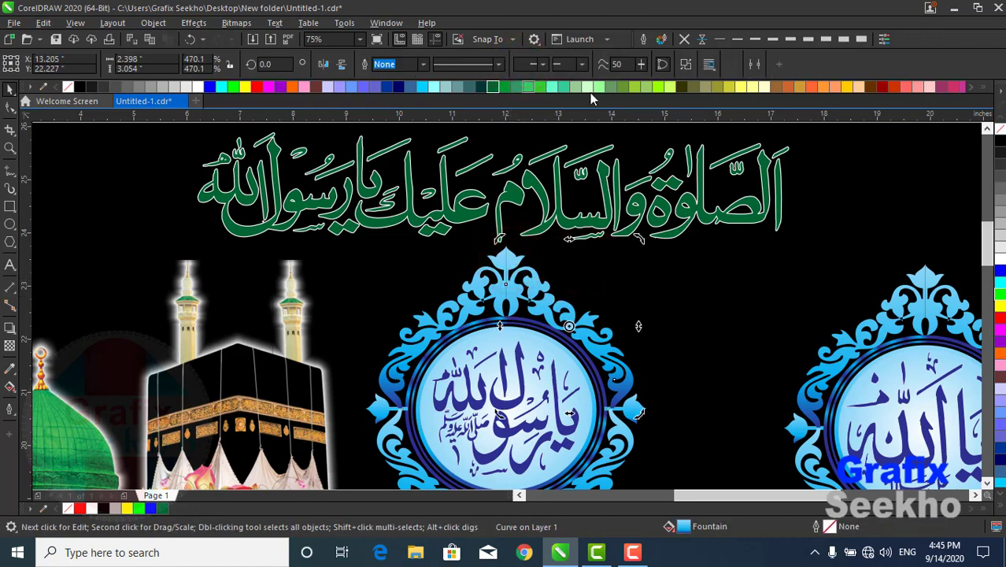
pyautogui.click(580, 285)
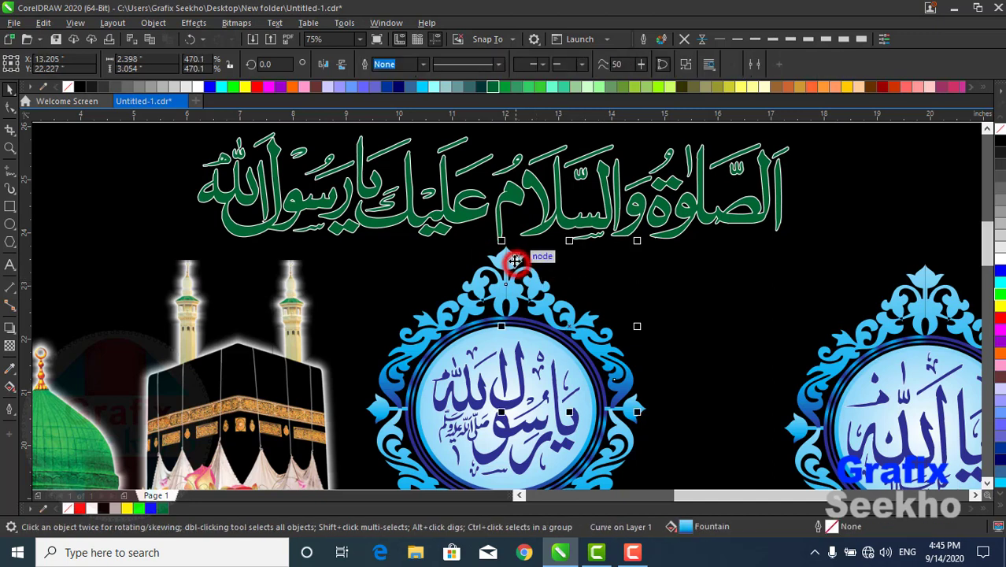
pyautogui.moveTo(512, 260)
pyautogui.mouseDown()
pyautogui.moveTo(602, 275)
pyautogui.moveTo(618, 260)
pyautogui.mouseUp()
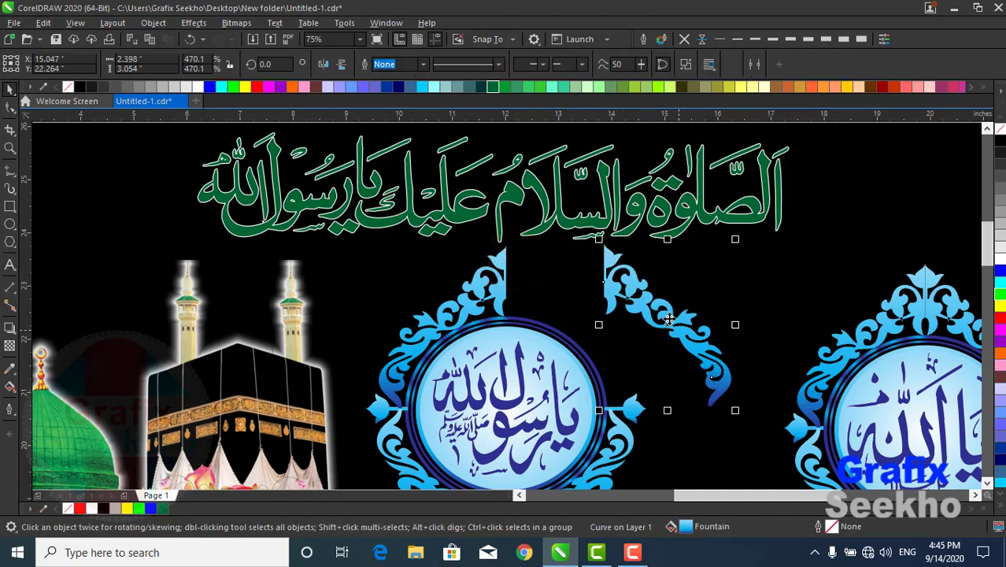
pyautogui.hotkey('ctrl', 'z')
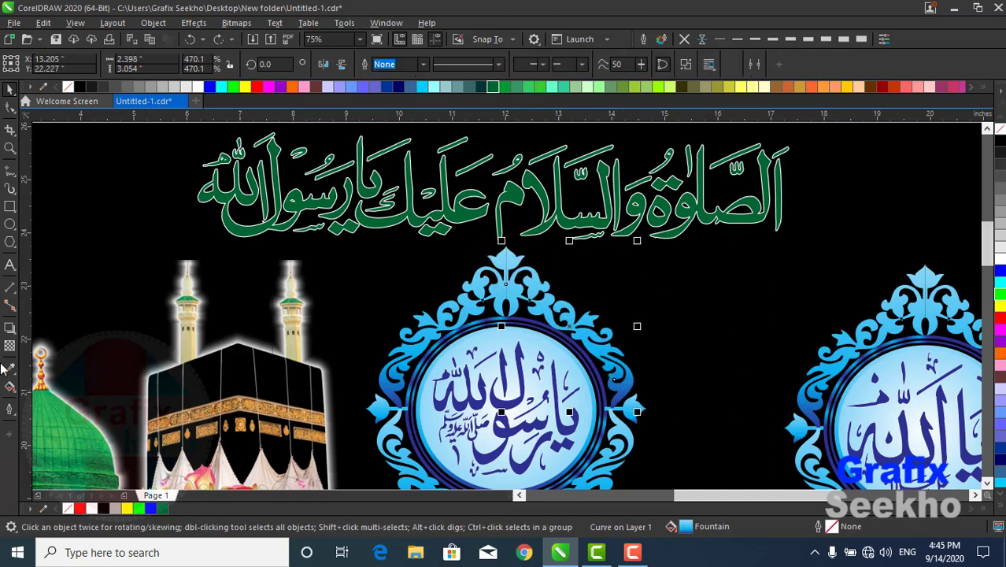
# Step: Recolour the ornament ring's fountain fill with dark navy, navy and light blue stops
pyautogui.click(9, 388)
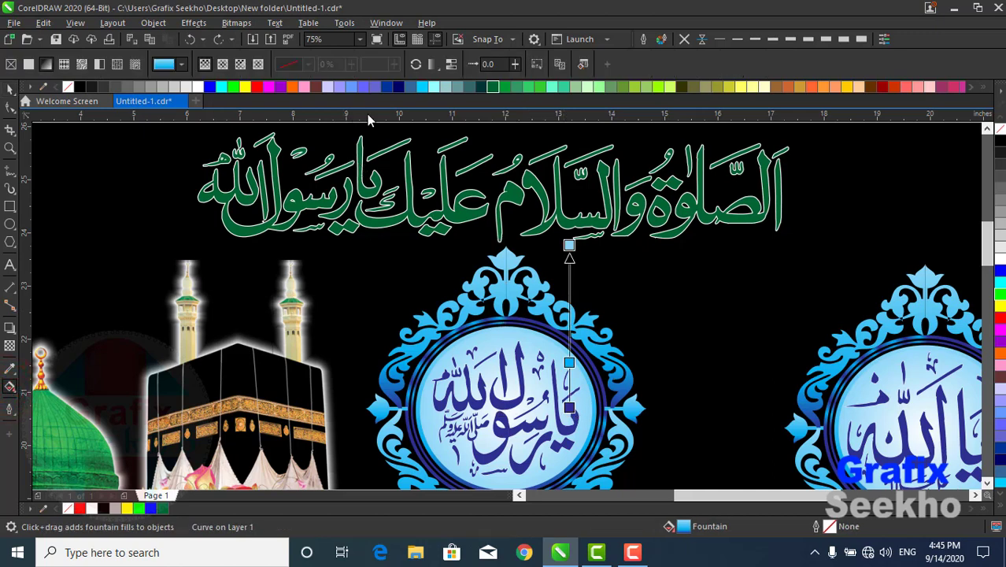
pyautogui.moveTo(456, 208); pyautogui.dragTo(569, 407)
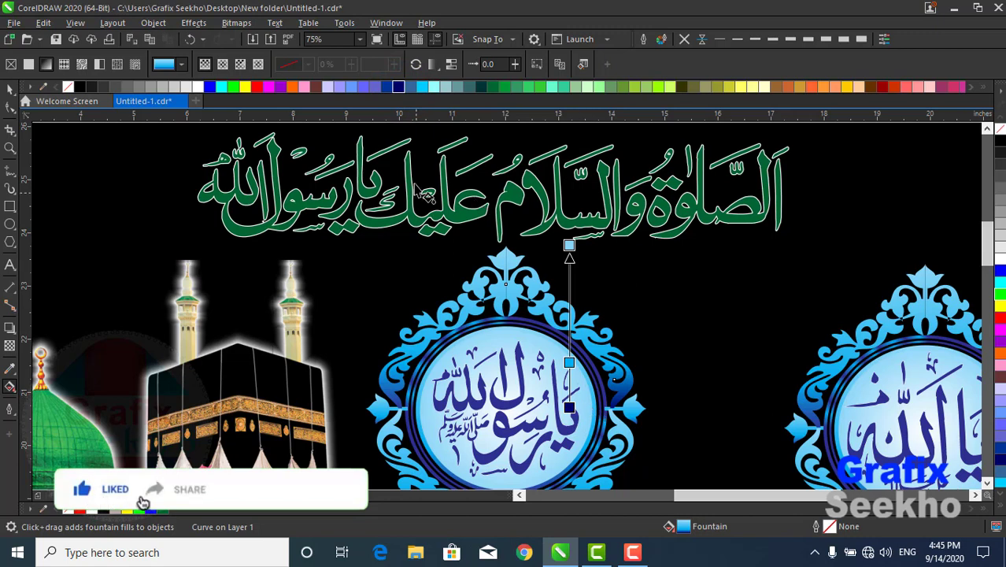
pyautogui.moveTo(386, 87); pyautogui.dragTo(569, 362)
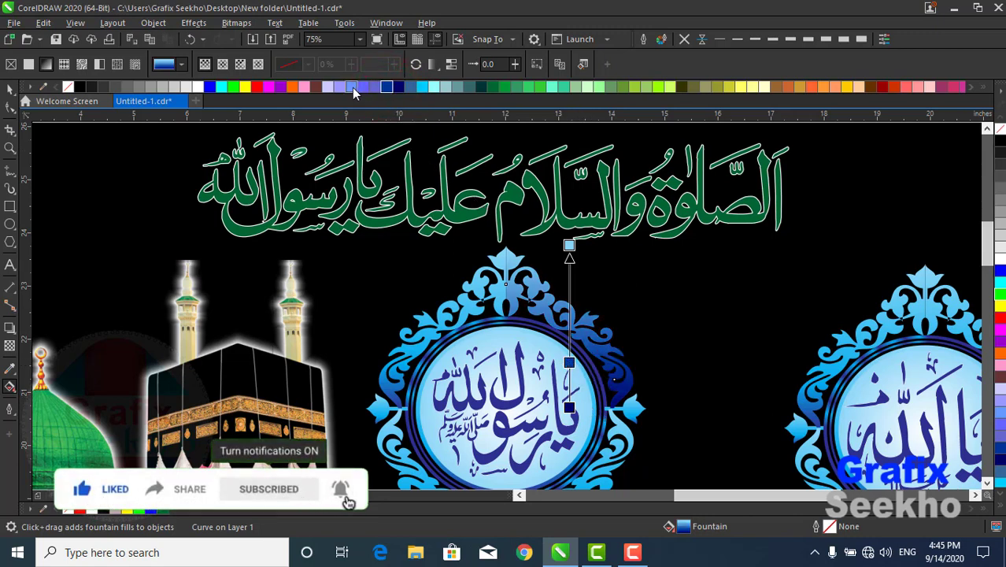
pyautogui.moveTo(354, 92)
pyautogui.mouseDown()
pyautogui.moveTo(622, 378)
pyautogui.moveTo(596, 377)
pyautogui.mouseUp()
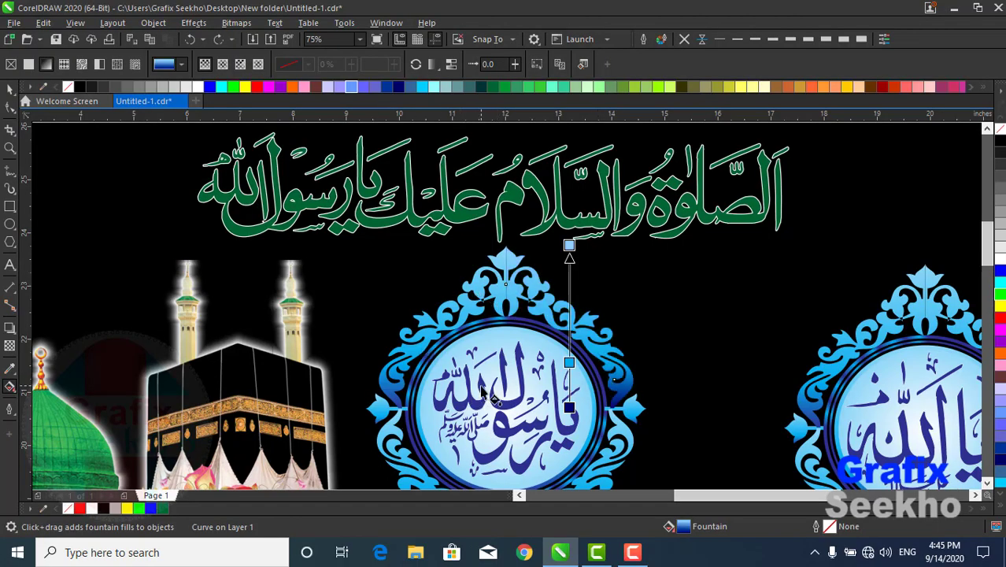
# Step: Fit the page in view and select the top and second rows of label frames
pyautogui.click(9, 89)
pyautogui.scroll(-4, 635, 326)
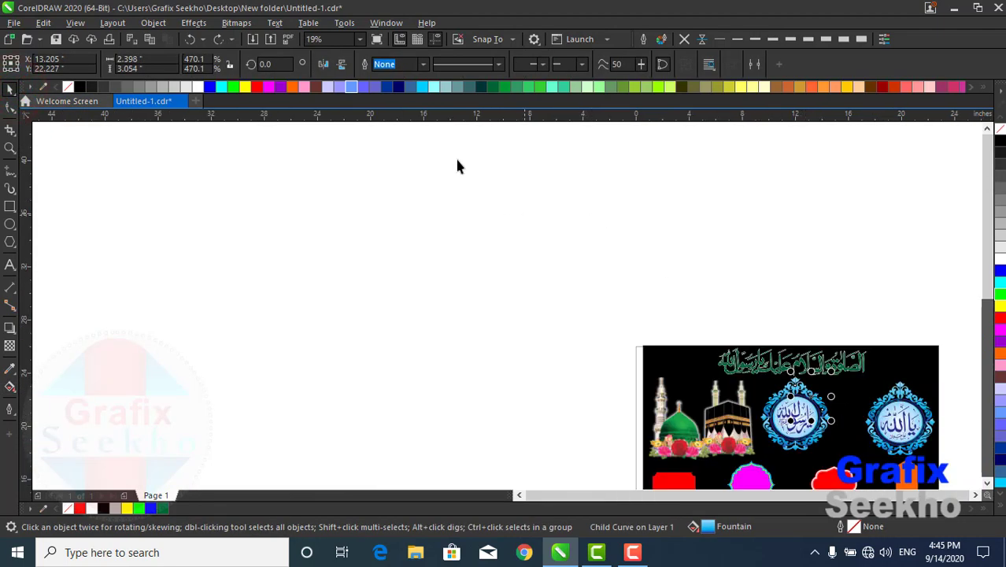
pyautogui.click(360, 39)
pyautogui.click(342, 84)
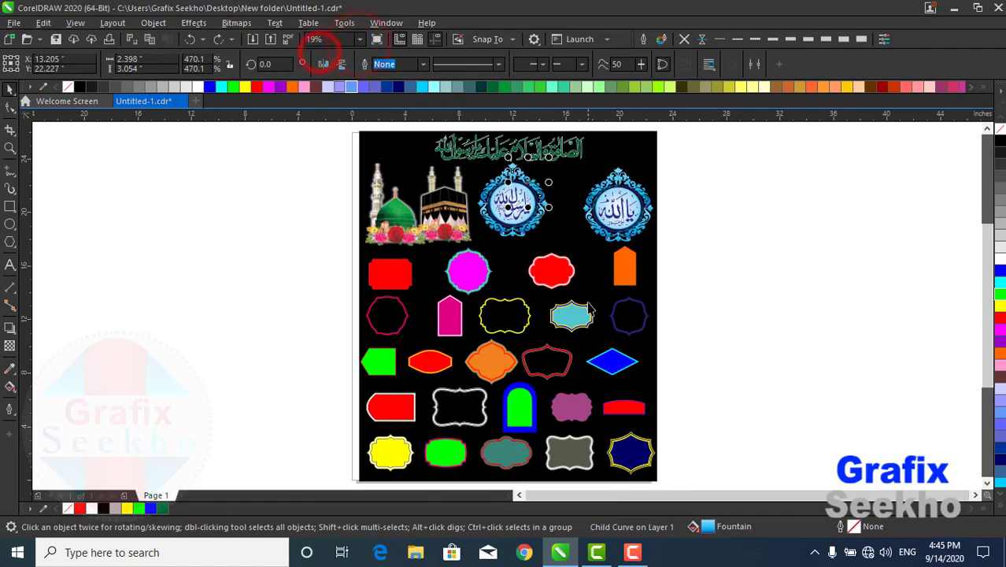
pyautogui.click(625, 270)
pyautogui.click(549, 269)
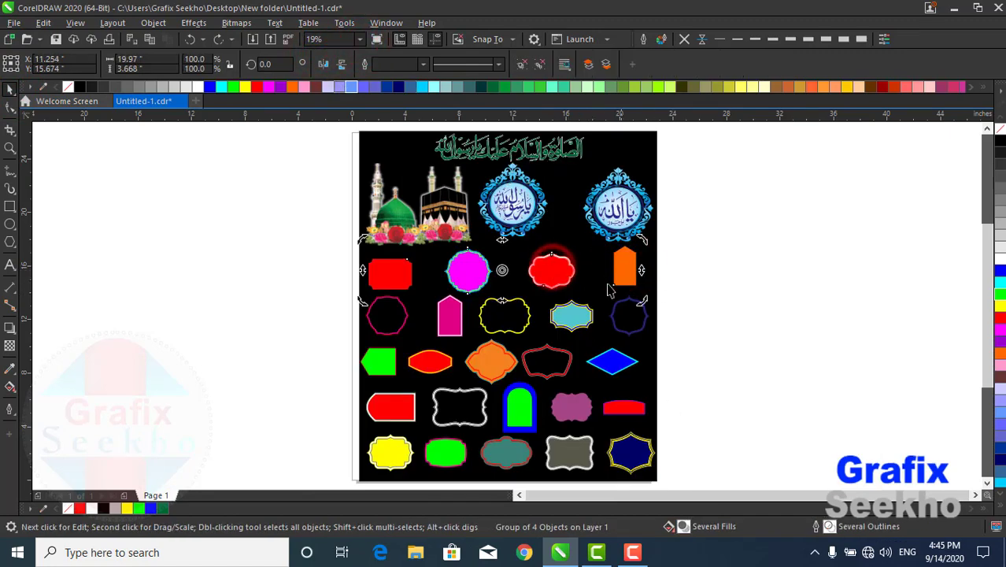
pyautogui.click(390, 316)
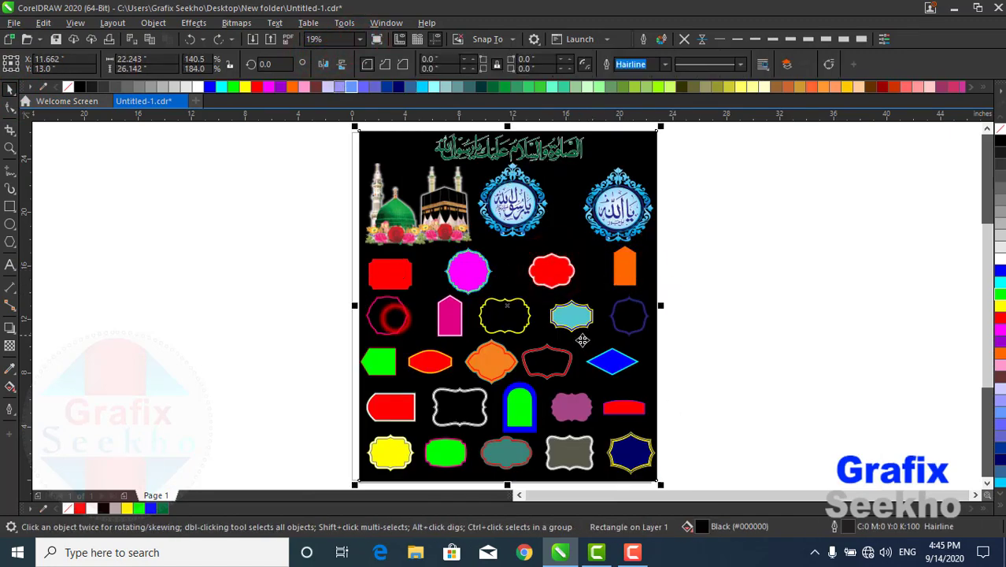
pyautogui.click(765, 348)
pyautogui.click(613, 360)
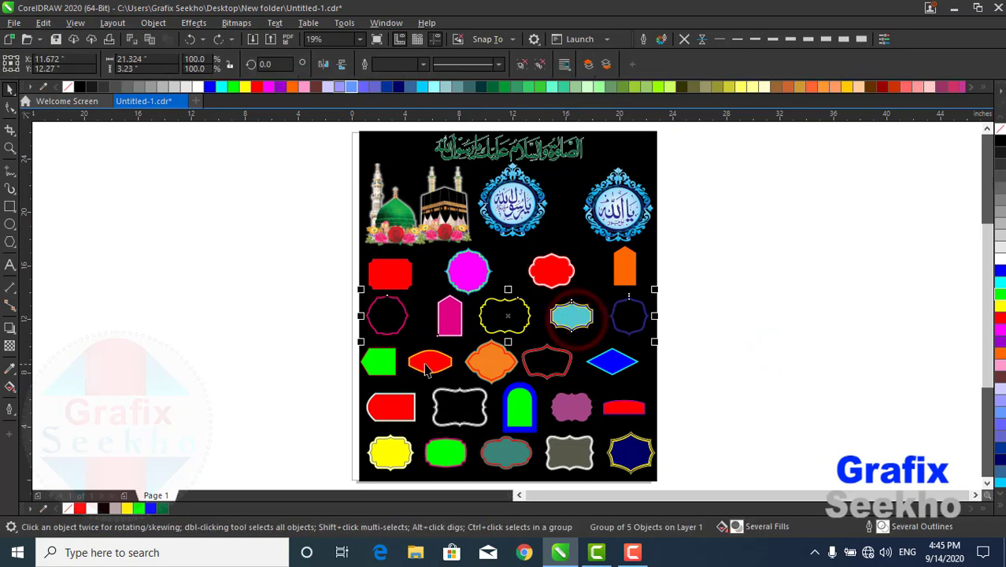
# Step: Ungroup the bottom row and place an enlarged navy frame copy right of the page
pyautogui.click(391, 455)
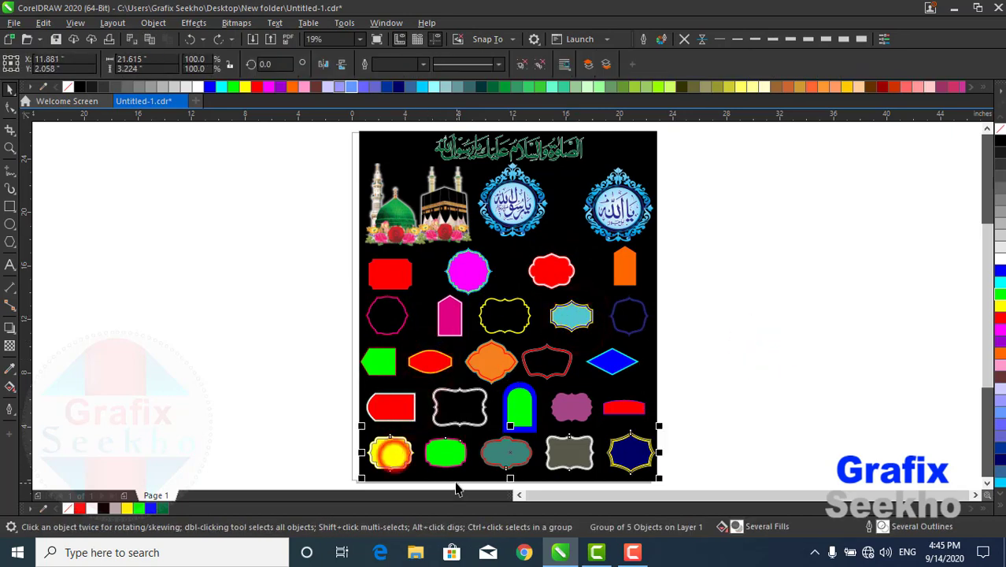
pyautogui.click(521, 64)
pyautogui.click(759, 239)
pyautogui.click(629, 450)
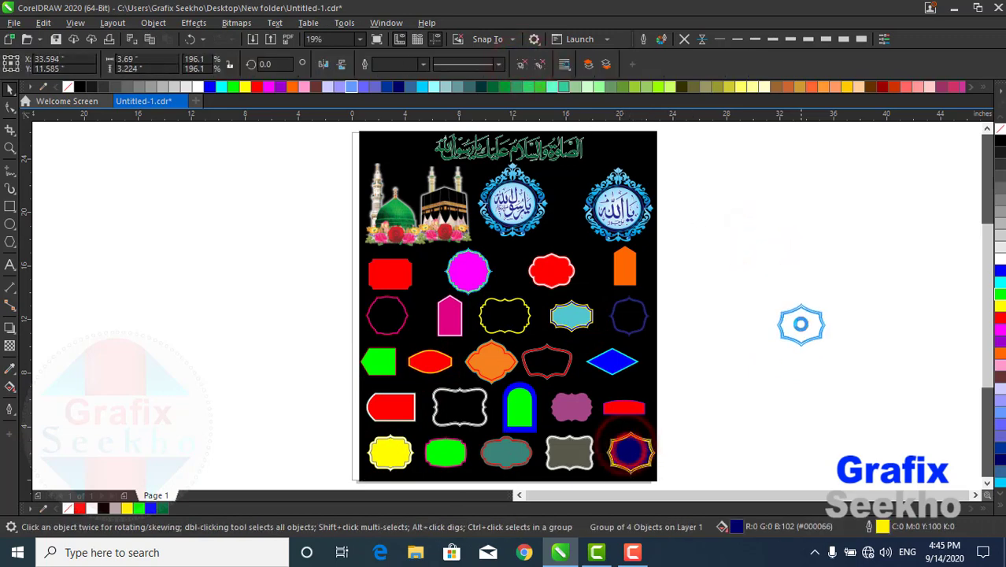
pyautogui.moveTo(800, 325); pyautogui.dragTo(697, 415)
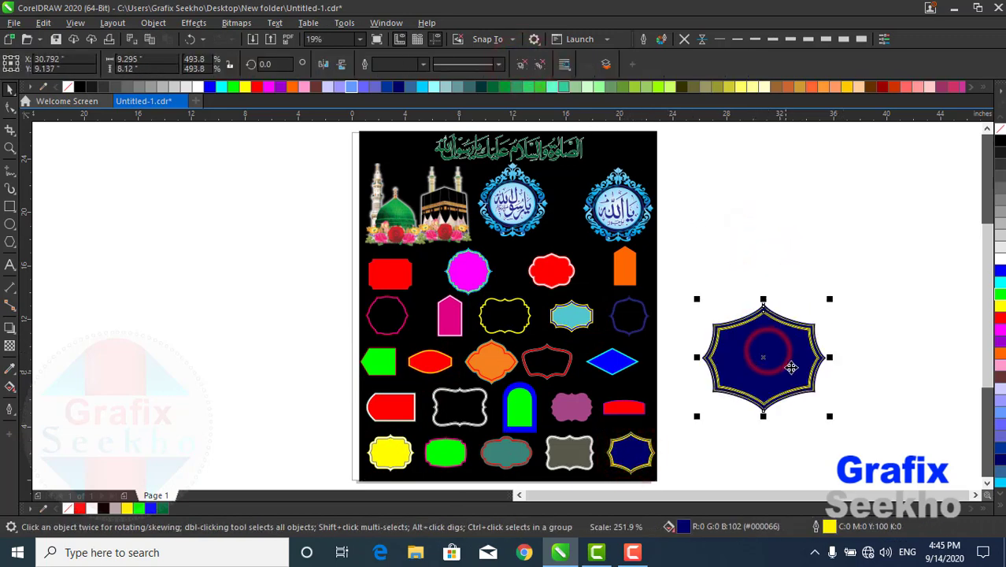
pyautogui.moveTo(791, 367); pyautogui.dragTo(835, 281)
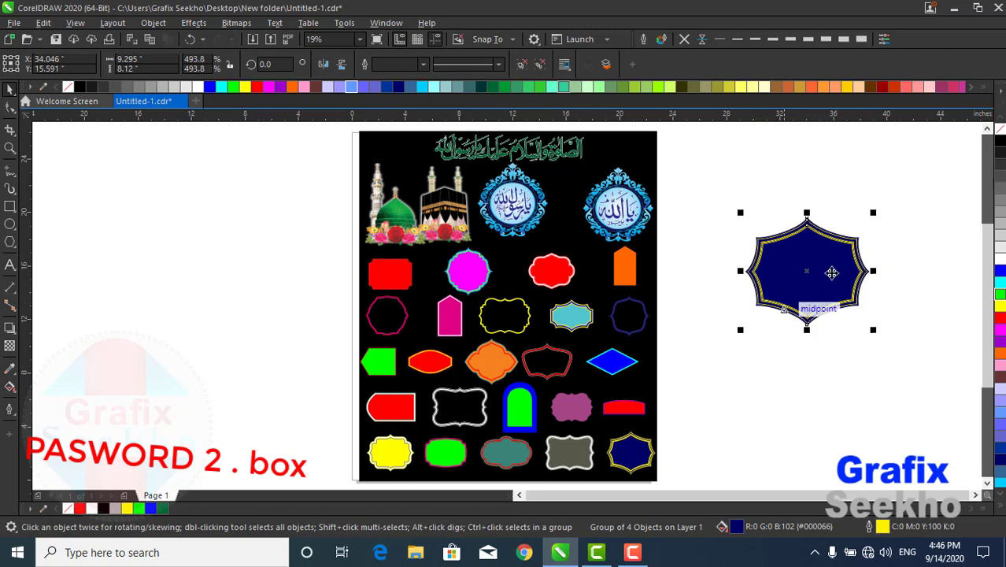
# Step: Copy the yellow label frame to the left of the poster page
pyautogui.click(469, 271)
pyautogui.click(442, 407)
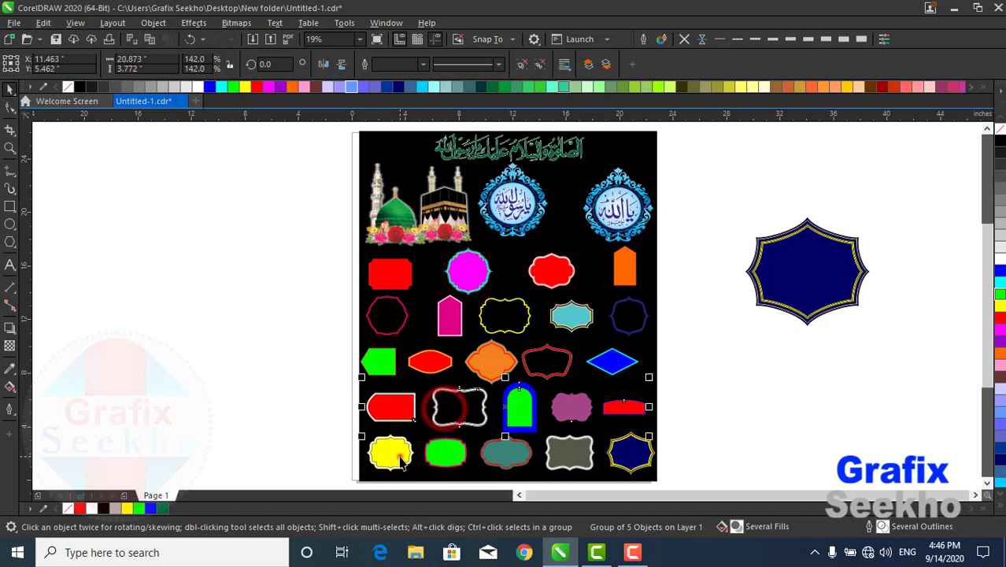
pyautogui.moveTo(394, 454)
pyautogui.mouseDown()
pyautogui.moveTo(203, 294)
pyautogui.moveTo(307, 382)
pyautogui.mouseUp()
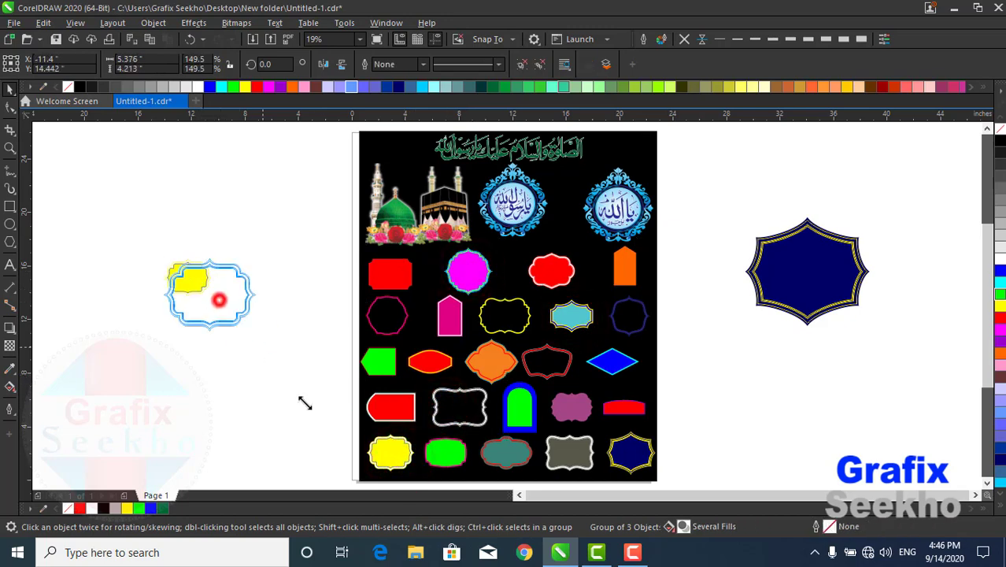
pyautogui.moveTo(271, 321); pyautogui.dragTo(284, 275)
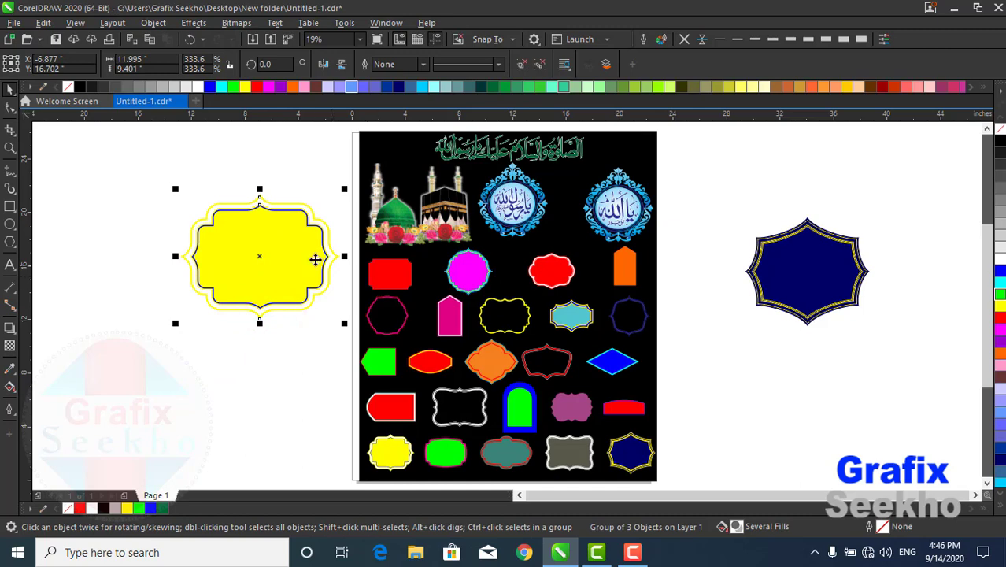
# Step: Zoom in to check the yellow copy, fit all objects, and shrink it to 124.7%
pyautogui.scroll(5, 251, 231)
pyautogui.scroll(3, 237, 267)
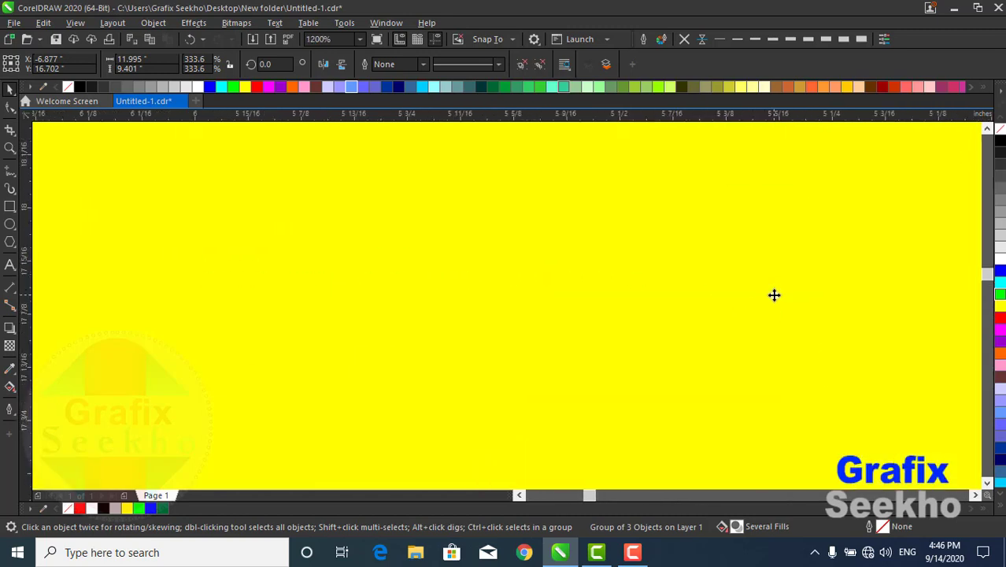
pyautogui.scroll(-3, 774, 293)
pyautogui.scroll(2, 902, 220)
pyautogui.scroll(2, 826, 240)
pyautogui.scroll(2, 784, 299)
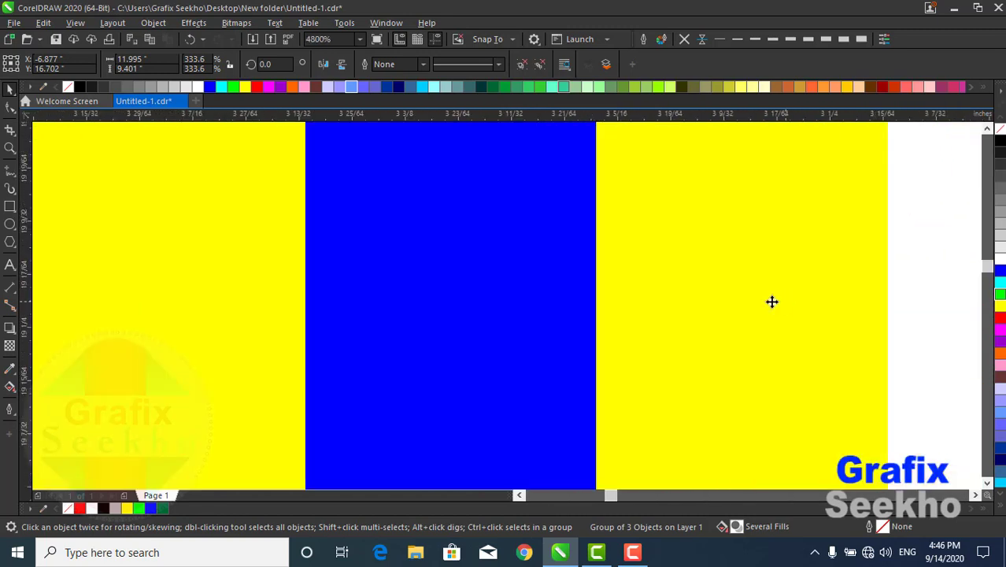
pyautogui.scroll(1, 770, 299)
pyautogui.scroll(-2, 580, 284)
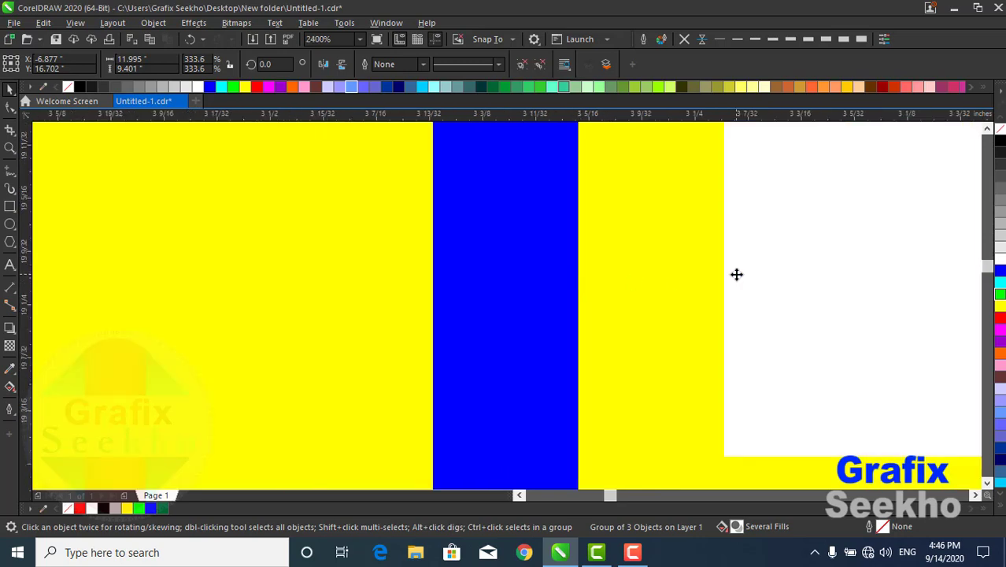
pyautogui.scroll(2, 737, 274)
pyautogui.scroll(2, 656, 265)
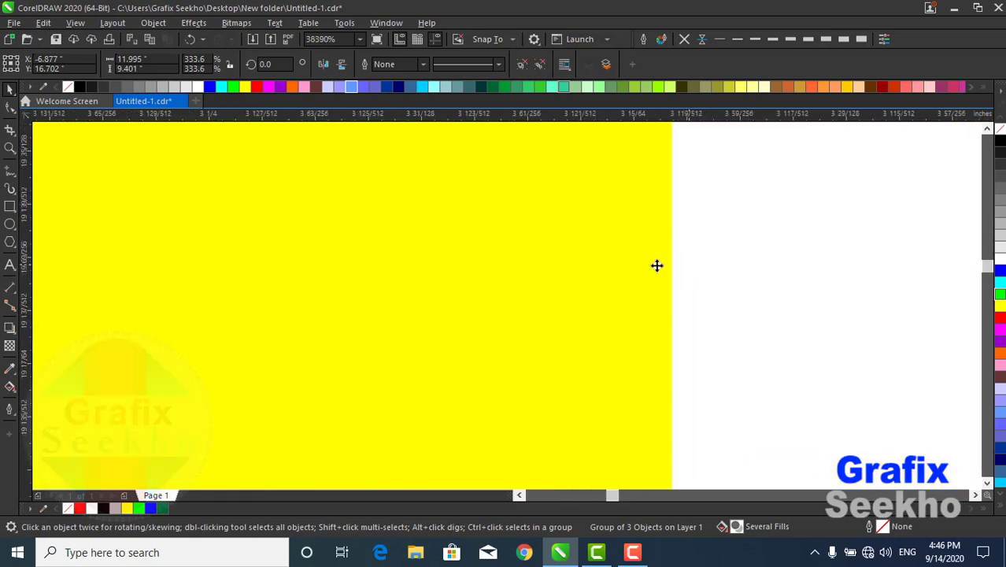
pyautogui.rightClick(533, 230)
pyautogui.click(505, 180)
pyautogui.click(360, 38)
pyautogui.click(337, 48)
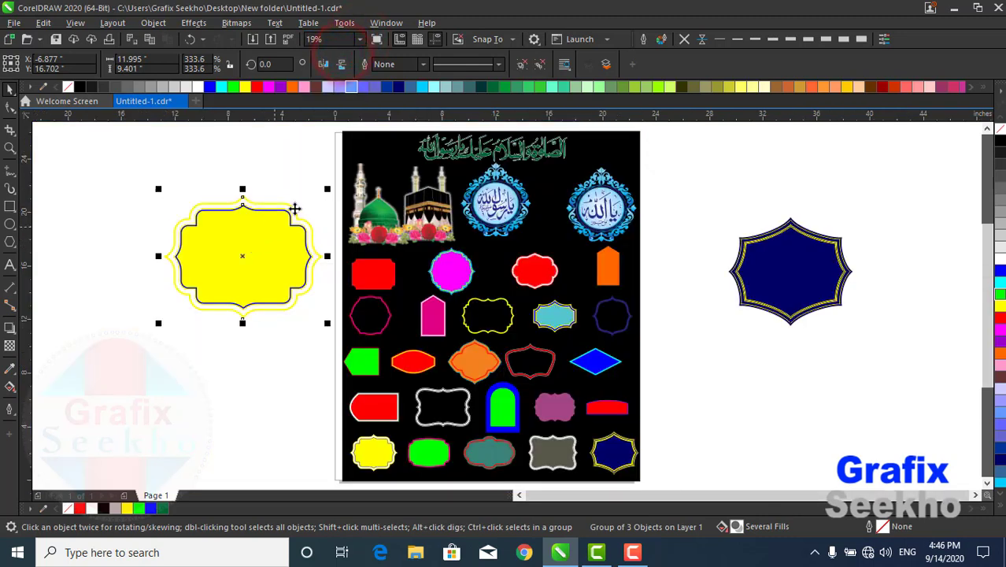
pyautogui.moveTo(331, 189)
pyautogui.mouseDown()
pyautogui.moveTo(223, 271)
pyautogui.moveTo(275, 188)
pyautogui.mouseUp()
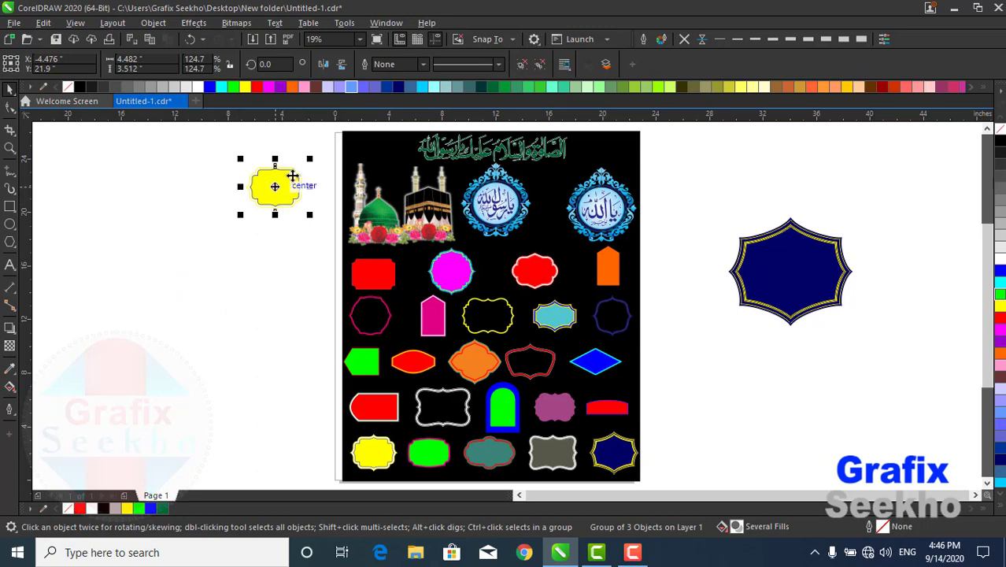
pyautogui.press('Tab')
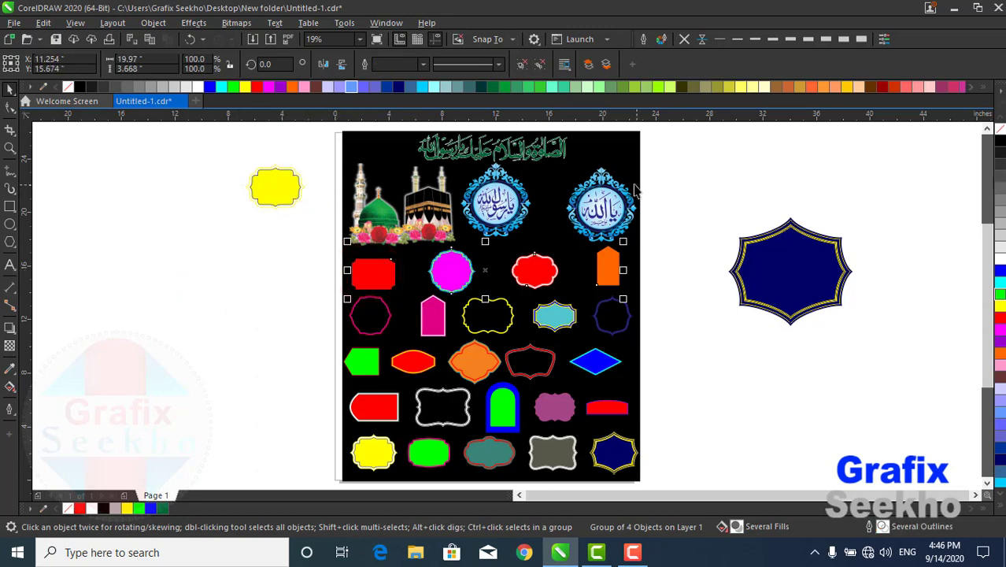
pyautogui.click(481, 149)
pyautogui.scroll(2, 482, 150)
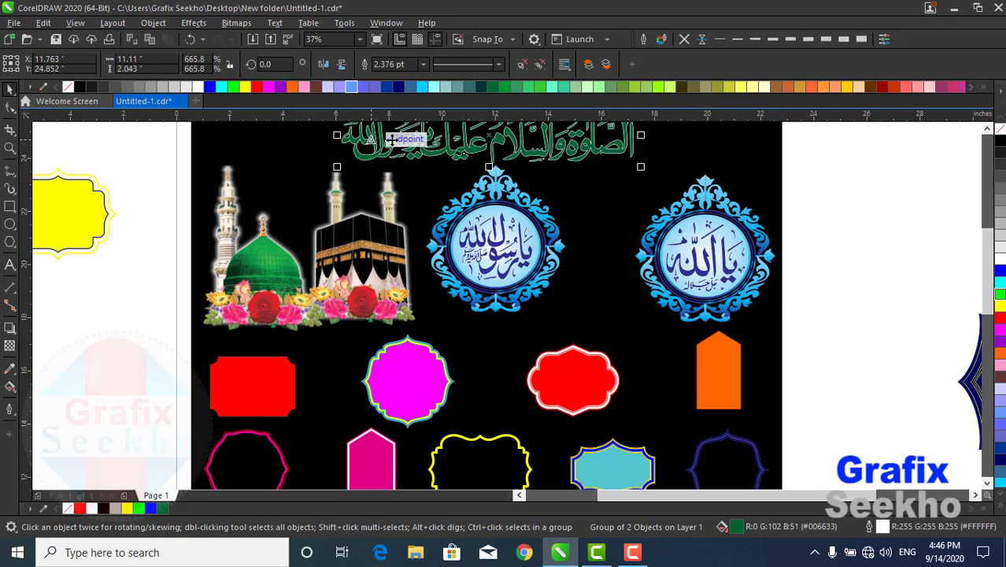
pyautogui.moveTo(987, 277); pyautogui.dragTo(991, 266)
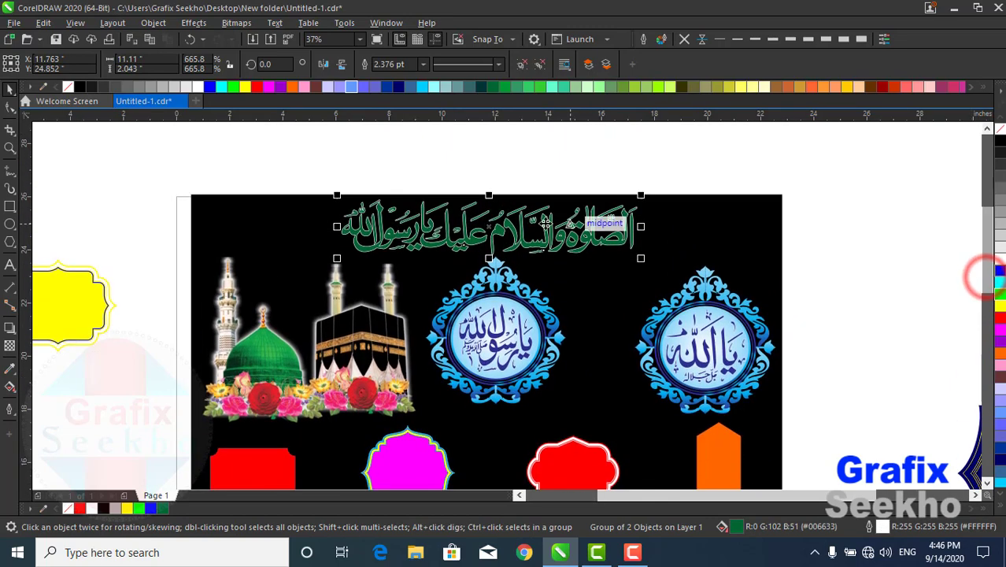
pyautogui.scroll(5, 409, 245)
pyautogui.scroll(5, 409, 244)
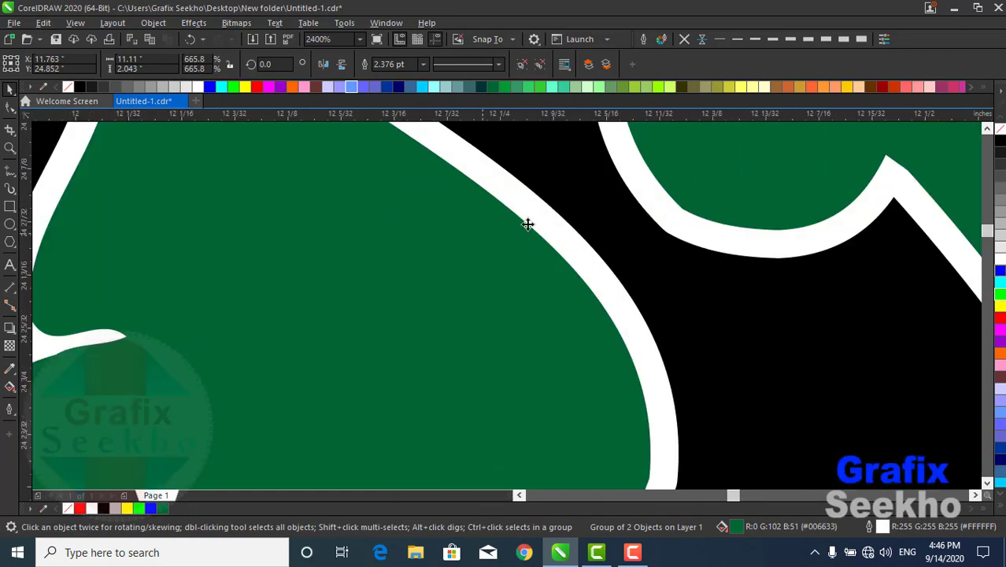
pyautogui.scroll(3, 547, 214)
pyautogui.scroll(4, 548, 215)
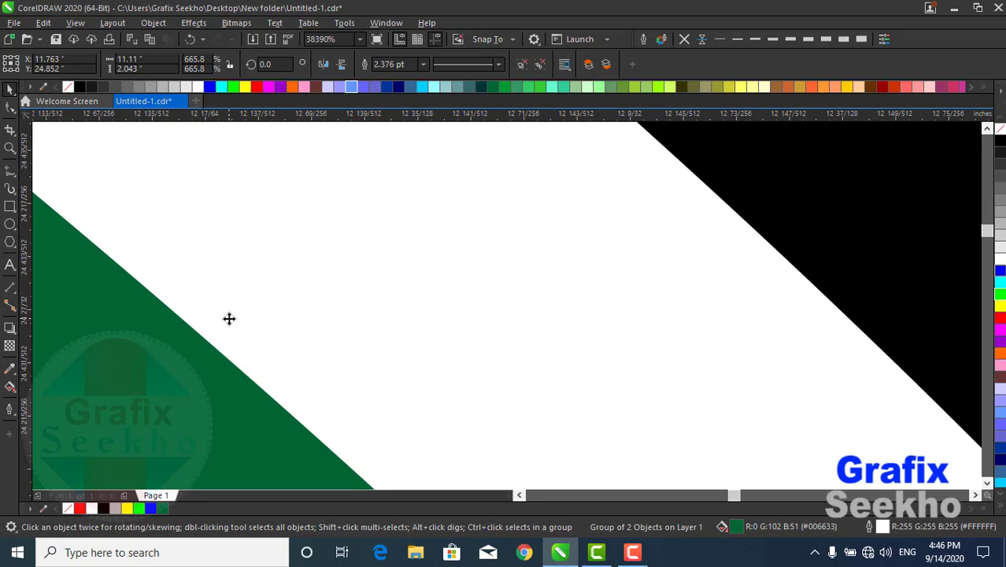
pyautogui.click(360, 39)
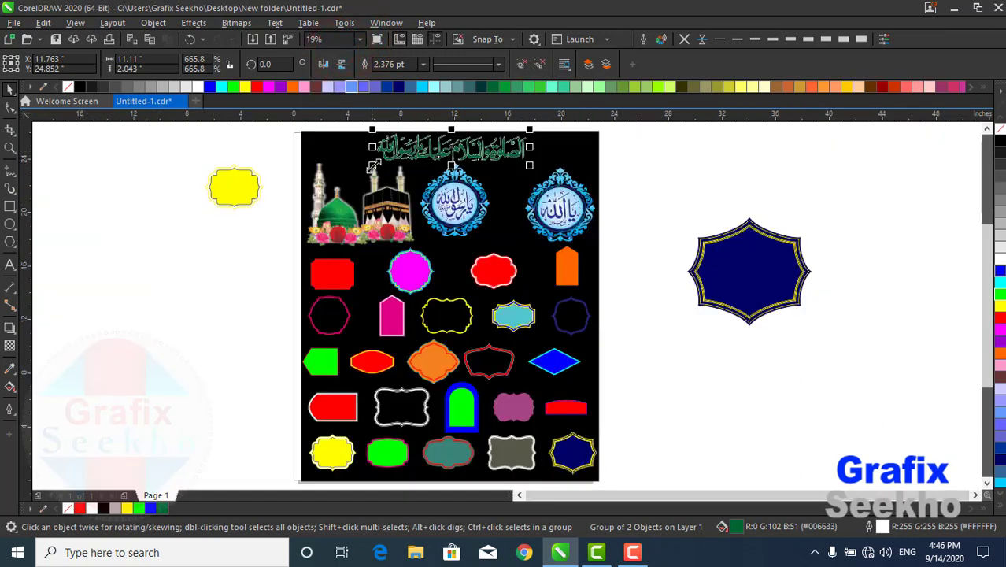
# Step: Enlarge the green calligraphy leftward and thicken its white outline to 10 pt
pyautogui.moveTo(375, 162); pyautogui.dragTo(171, 203)
pyautogui.moveTo(373, 179); pyautogui.dragTo(374, 180)
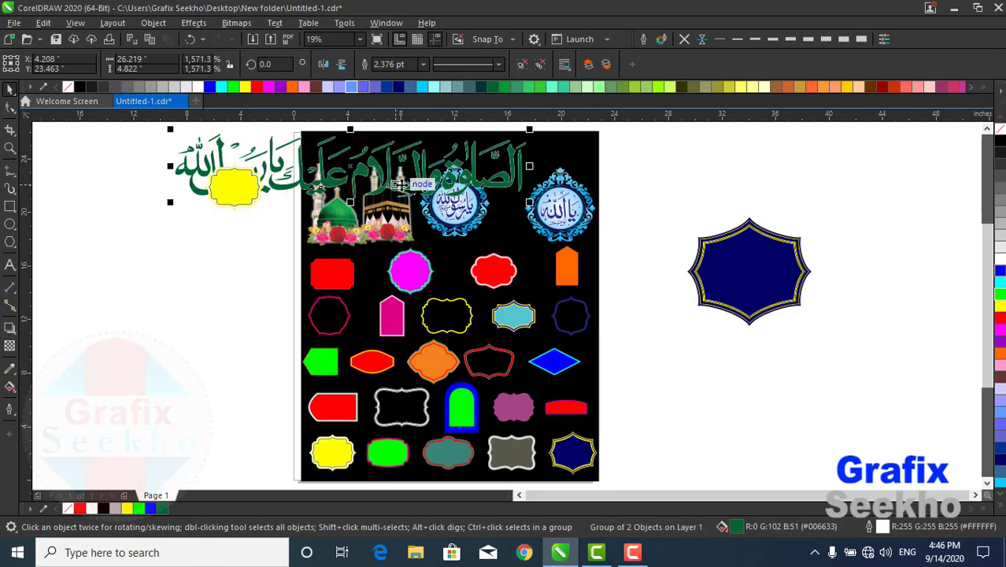
pyautogui.click(839, 39)
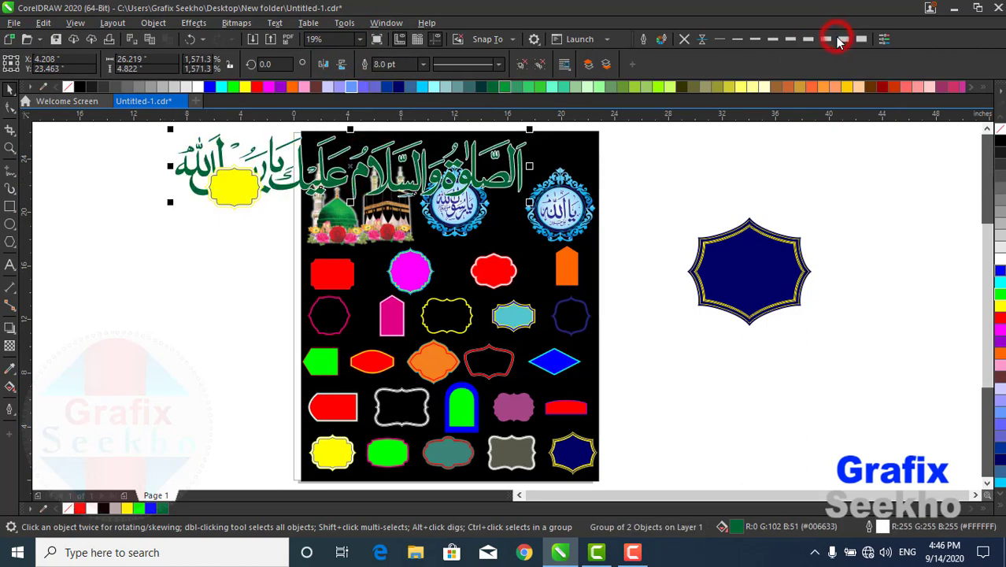
pyautogui.click(864, 40)
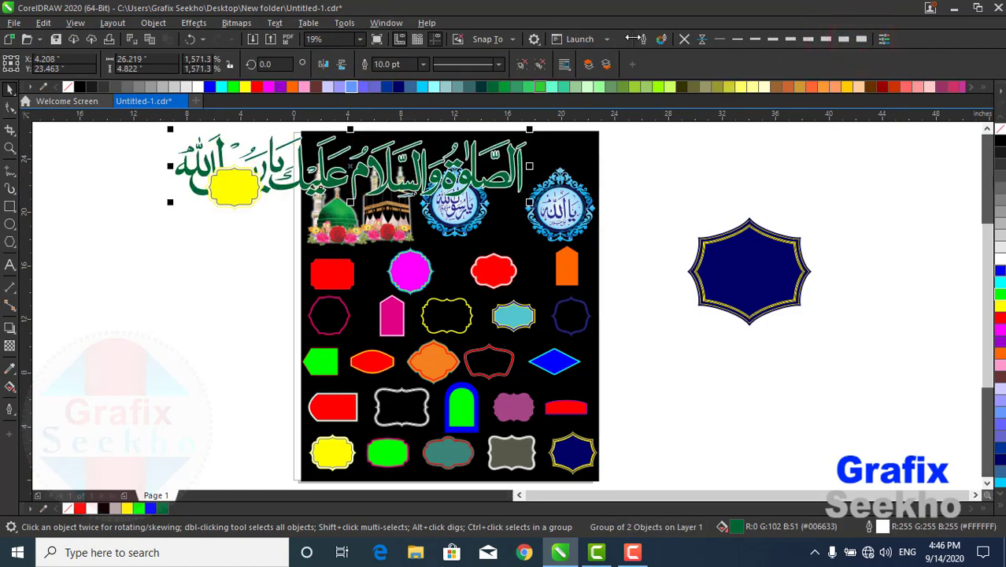
# Step: In Outline Pen, set a white 24 pt outline that scales with the calligraphy
pyautogui.click(644, 40)
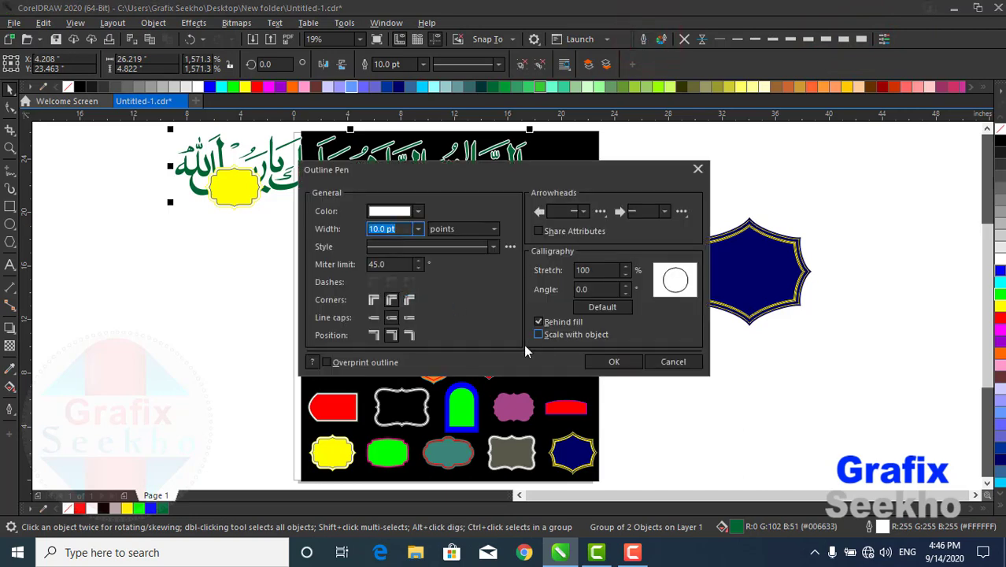
pyautogui.click(539, 335)
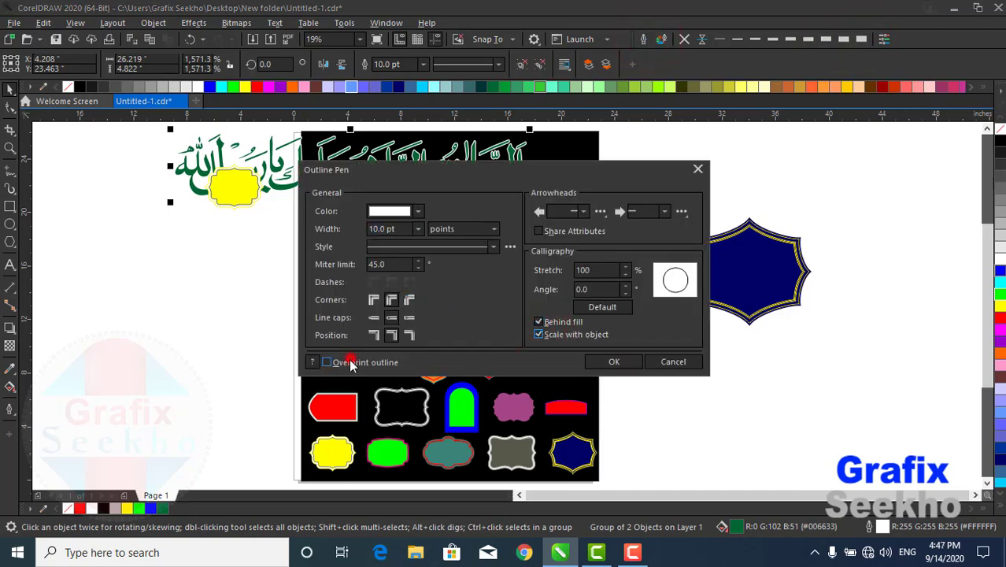
pyautogui.click(417, 229)
pyautogui.click(387, 376)
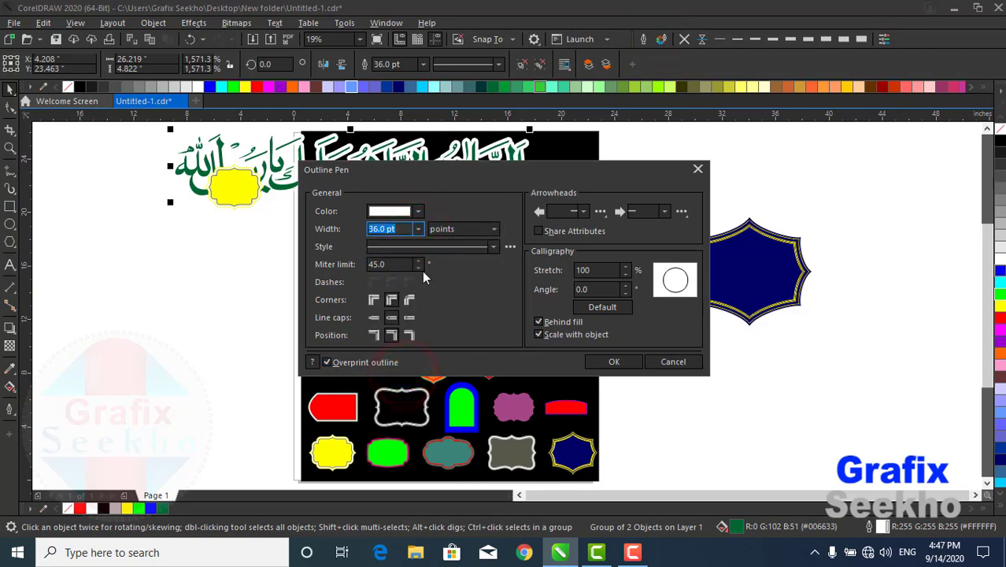
pyautogui.click(417, 229)
pyautogui.click(386, 358)
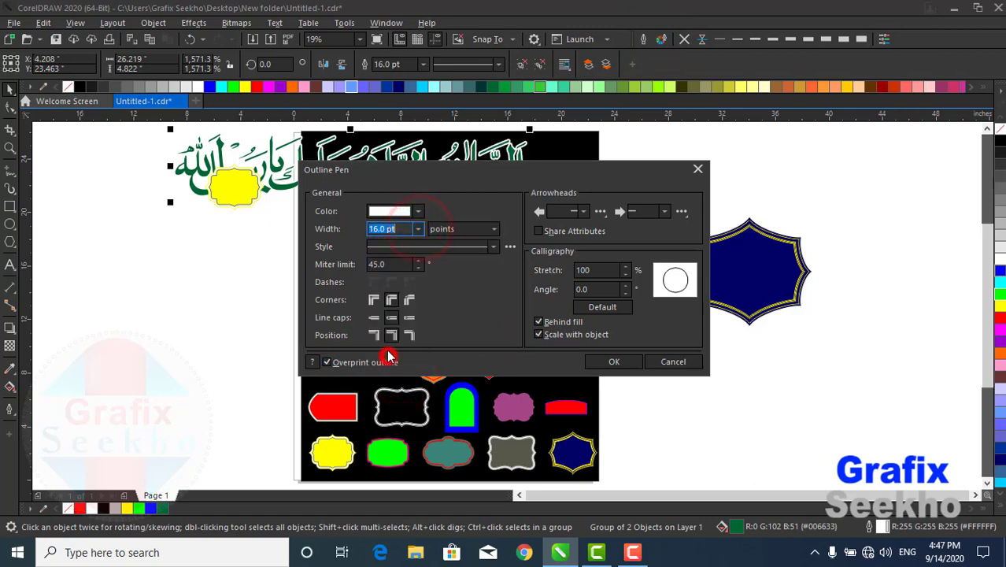
pyautogui.click(419, 228)
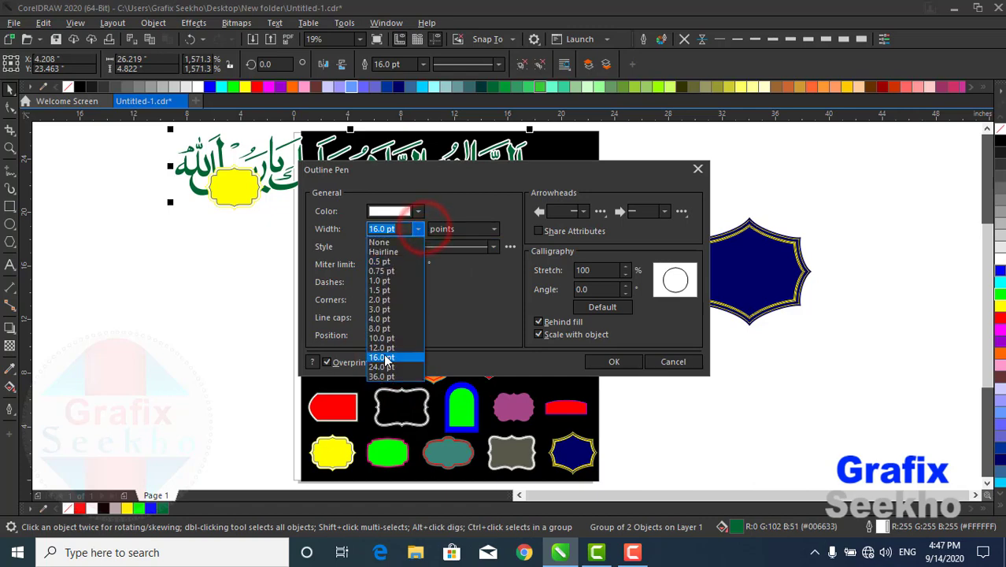
pyautogui.click(386, 359)
pyautogui.click(418, 211)
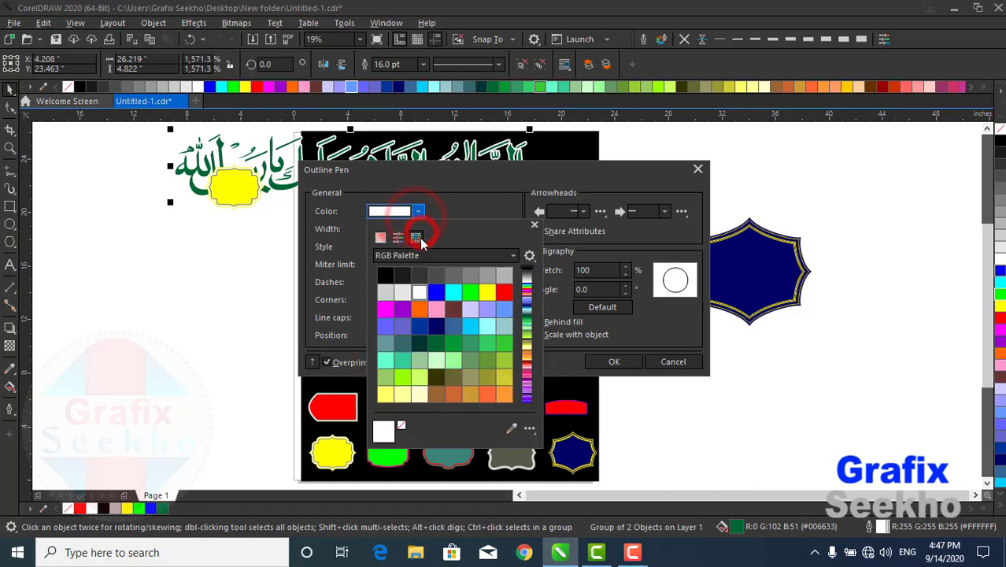
pyautogui.click(475, 210)
pyautogui.click(418, 228)
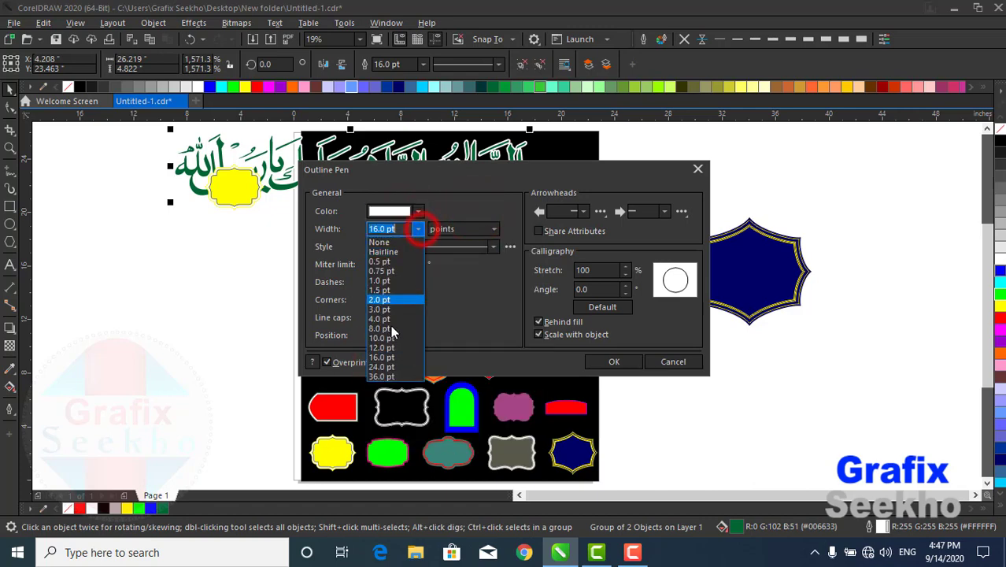
pyautogui.click(383, 363)
pyautogui.click(614, 362)
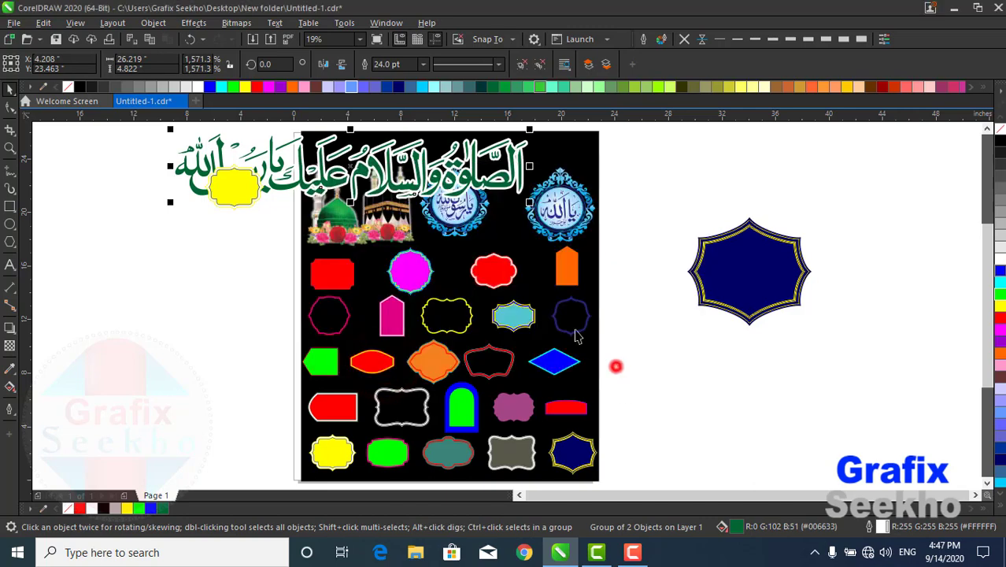
# Step: Shrink the calligraphy and place it across the top of the black panel
pyautogui.click(636, 160)
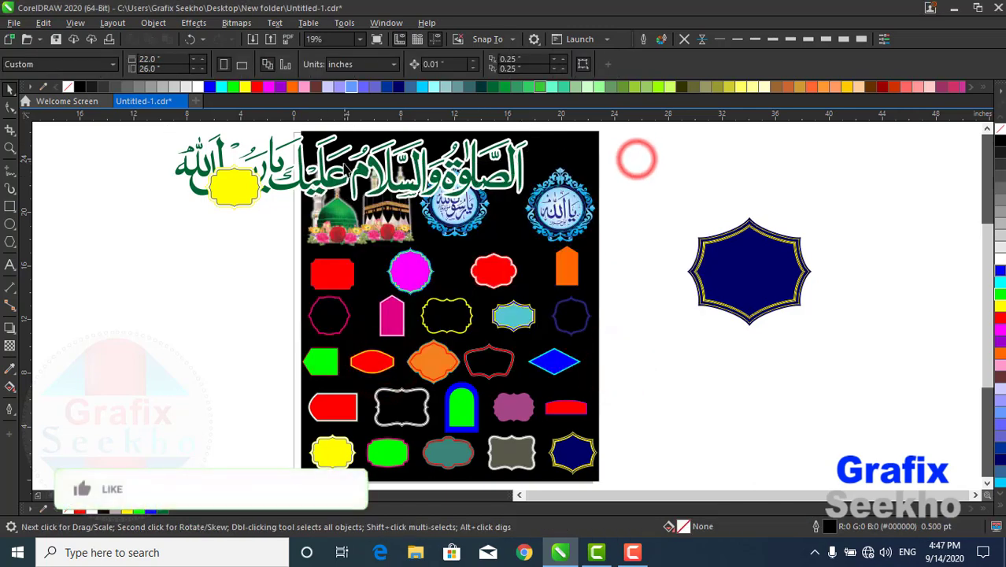
pyautogui.click(319, 171)
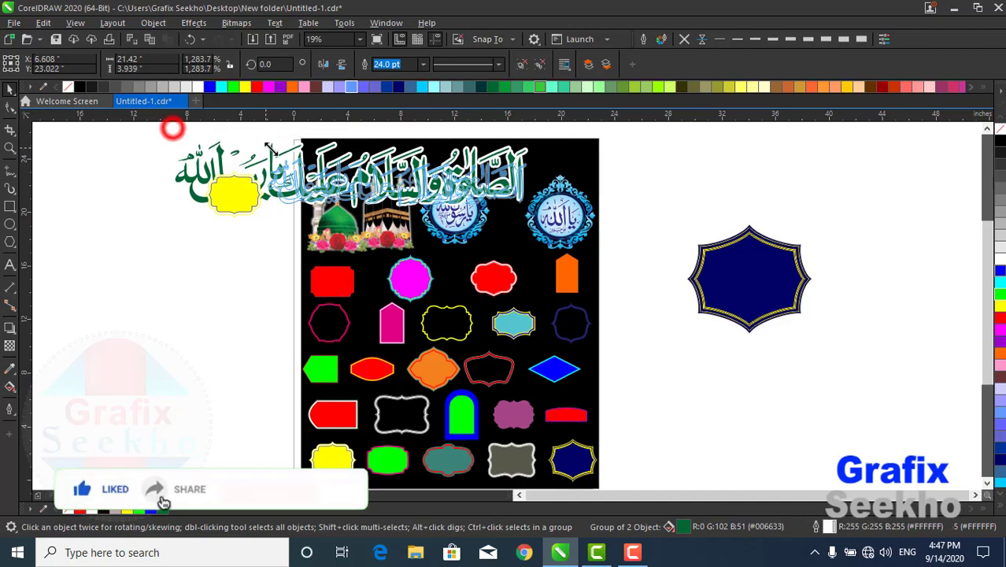
pyautogui.moveTo(170, 130); pyautogui.dragTo(296, 159)
pyautogui.moveTo(398, 191); pyautogui.dragTo(452, 171)
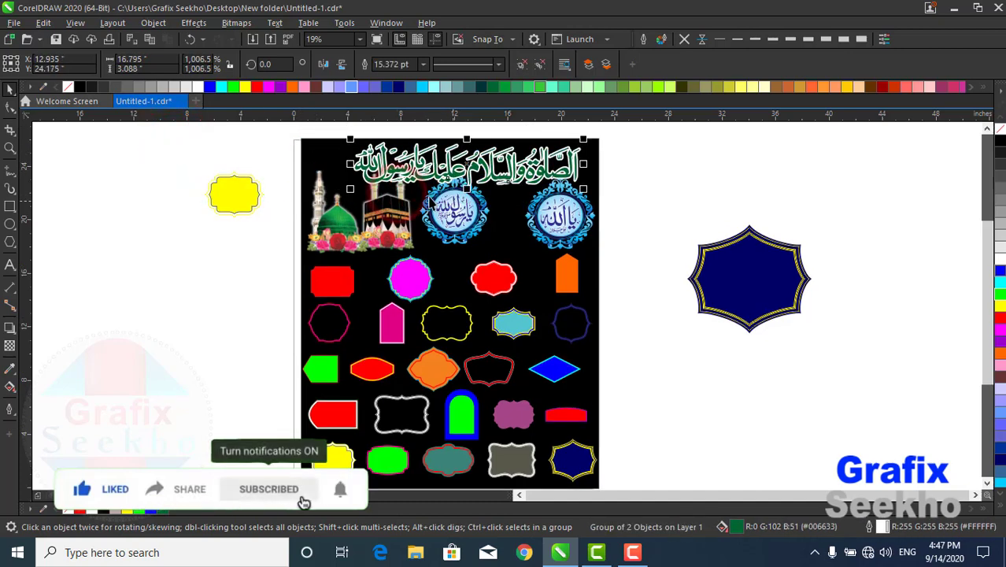
# Step: Ungroup the four labels and move the orange label onto the white area
pyautogui.click(577, 270)
pyautogui.scroll(2, 568, 276)
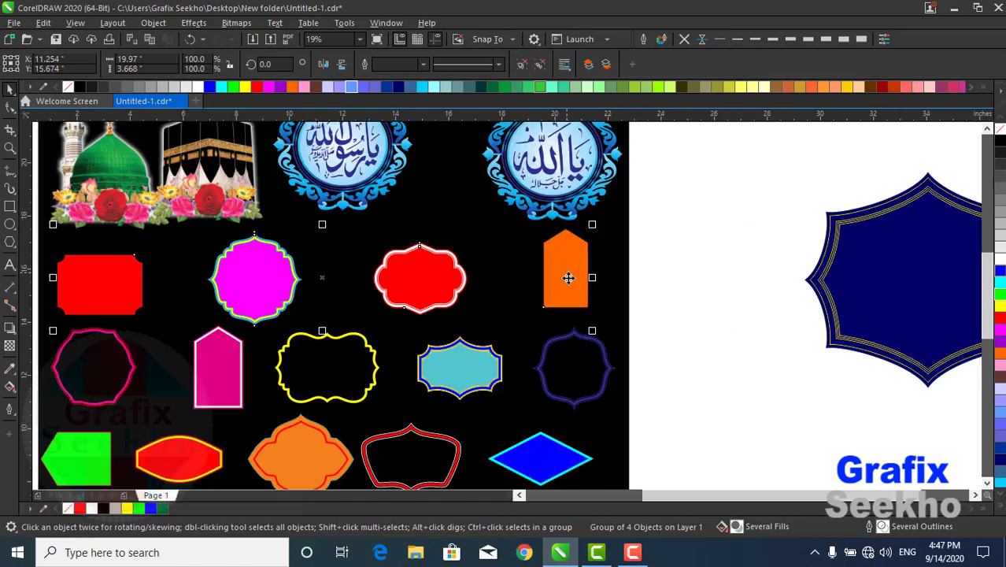
pyautogui.click(692, 236)
pyautogui.keyDown('ctrl'); pyautogui.click(586, 256); pyautogui.keyUp('ctrl')
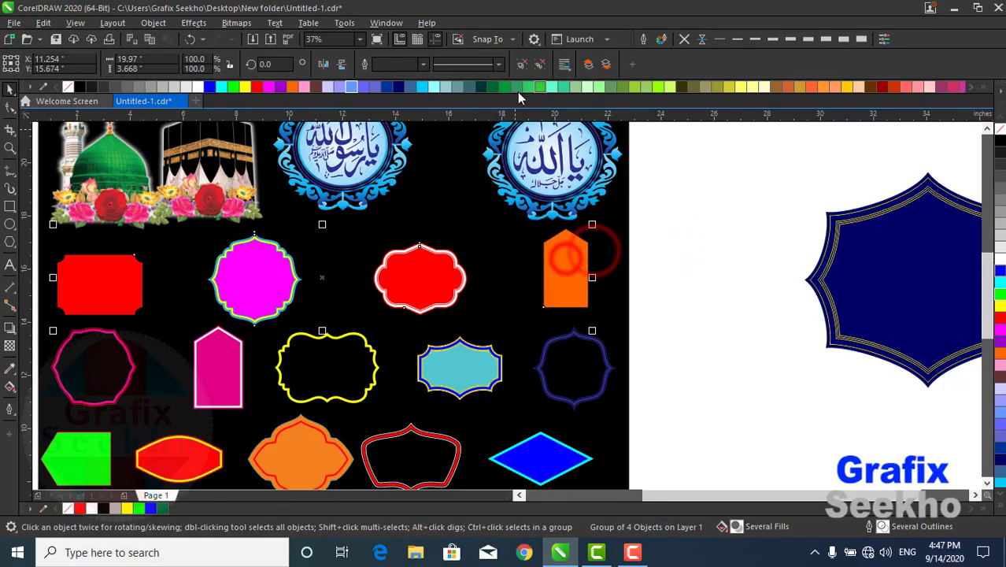
pyautogui.click(523, 68)
pyautogui.click(678, 186)
pyautogui.moveTo(565, 263); pyautogui.dragTo(711, 250)
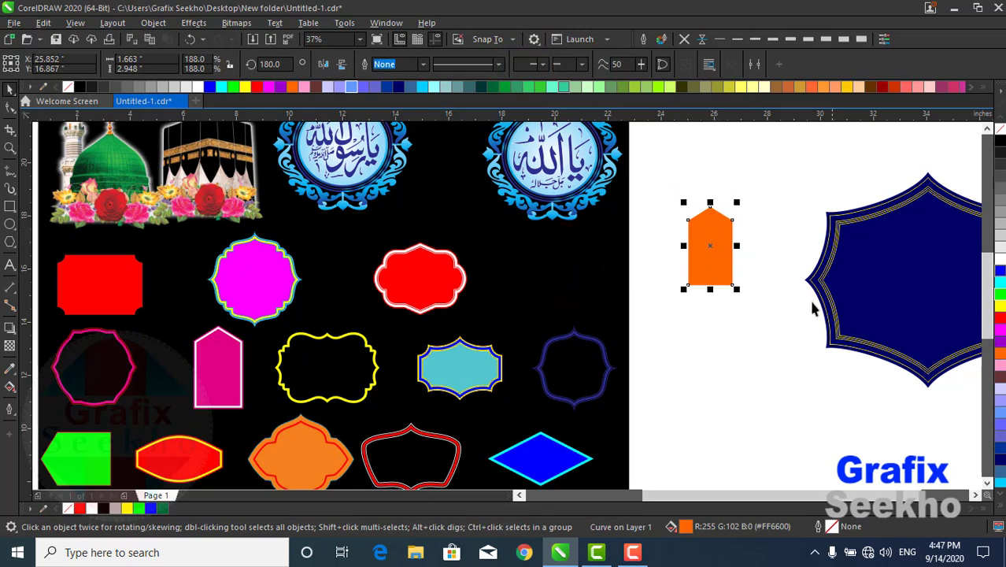
# Step: Move the orange label back beside the right medallion and give it a white outline
pyautogui.click(211, 360)
pyautogui.click(709, 234)
pyautogui.moveTo(730, 232); pyautogui.dragTo(564, 260)
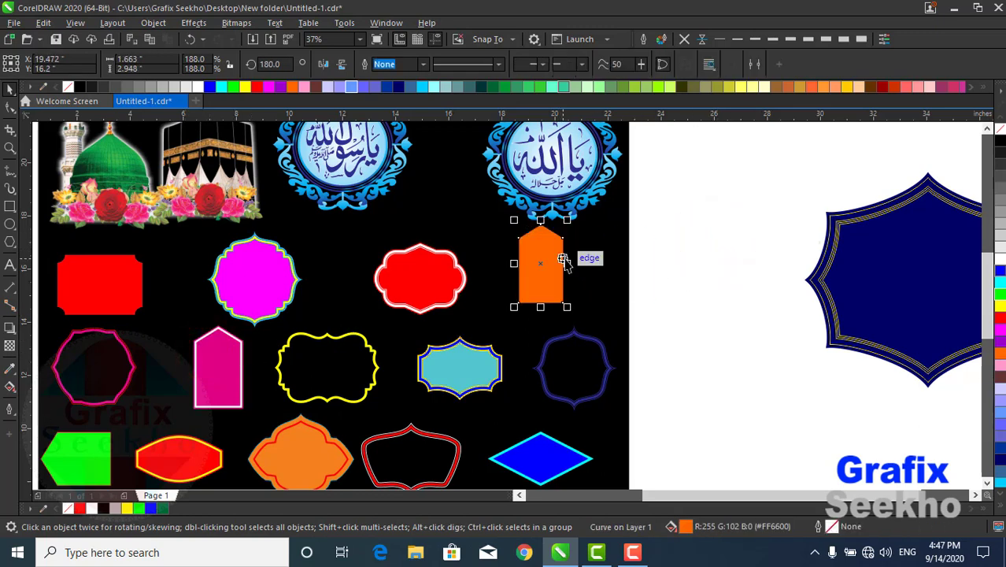
pyautogui.rightClick(196, 88)
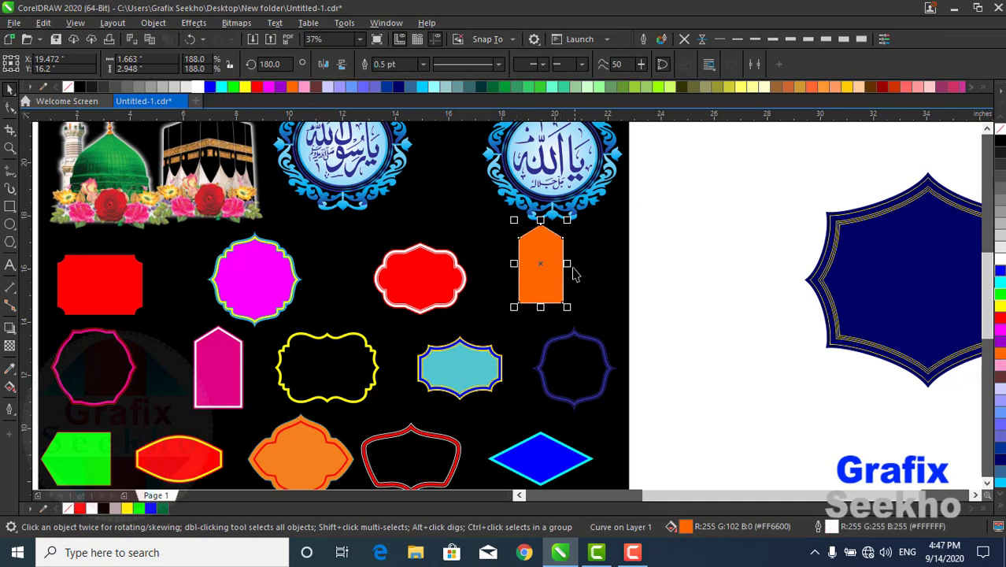
# Step: Set the orange label's outline to 10 pt, rounded, behind the fill and scaling with it
pyautogui.click(834, 40)
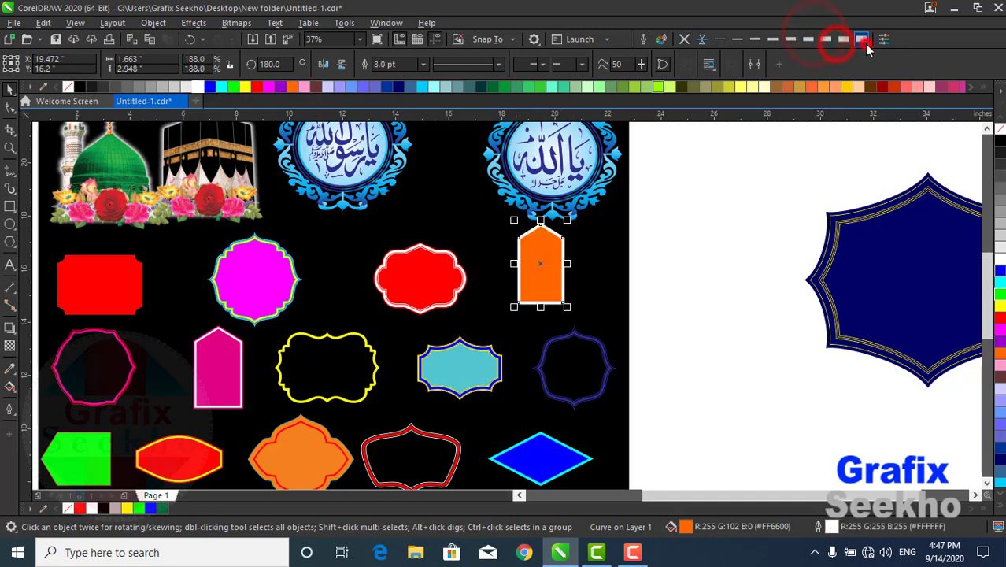
pyautogui.click(644, 41)
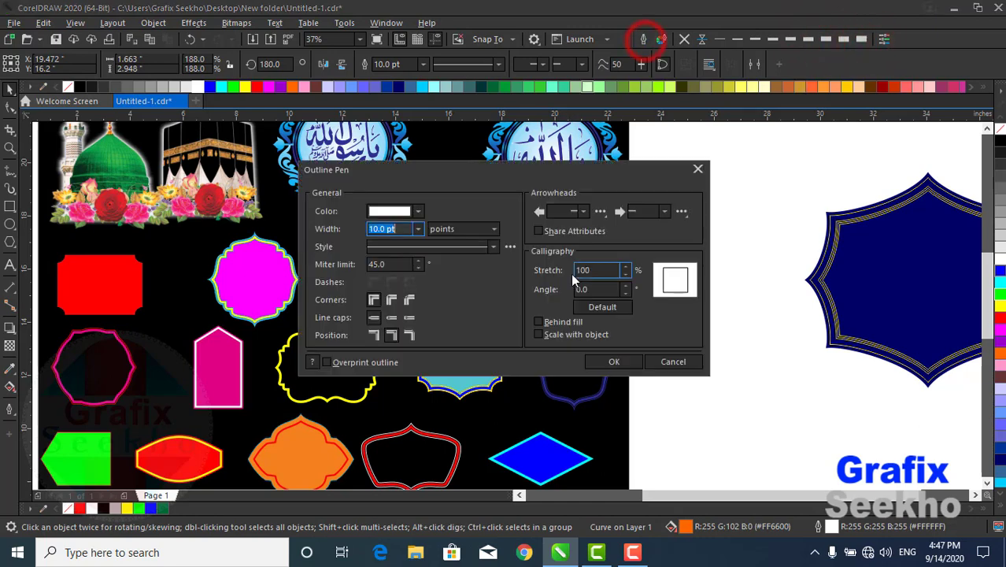
pyautogui.click(540, 322)
pyautogui.click(550, 335)
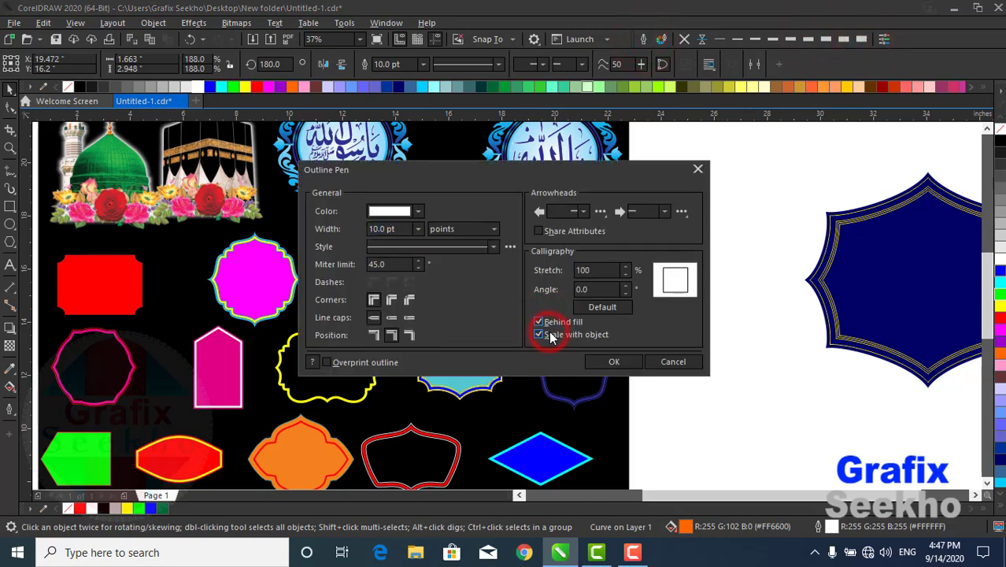
pyautogui.click(392, 300)
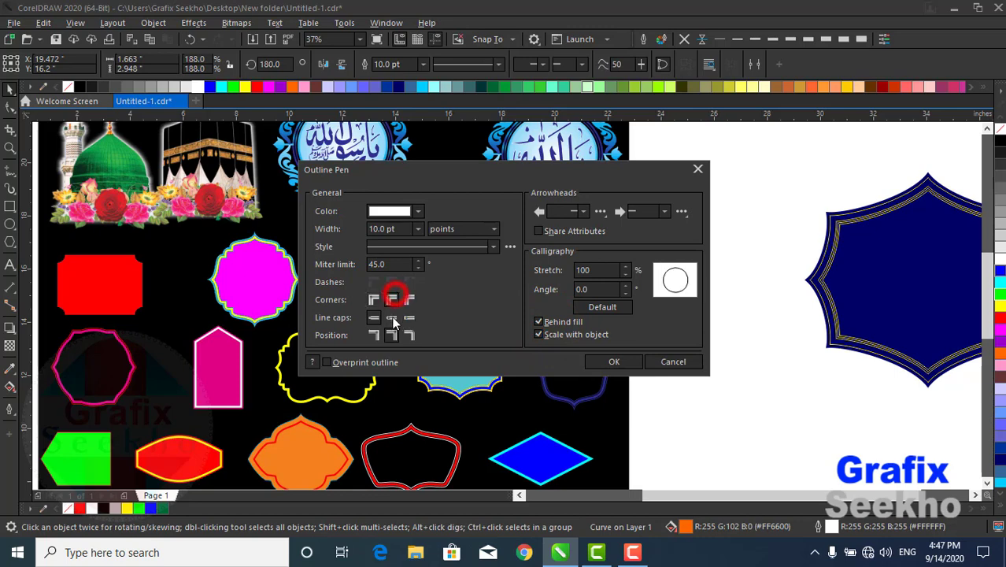
pyautogui.click(620, 360)
# Step: Remove the stray yellow label and the navy star-shaped label sitting beside the poster page
pyautogui.scroll(5, 225, 378)
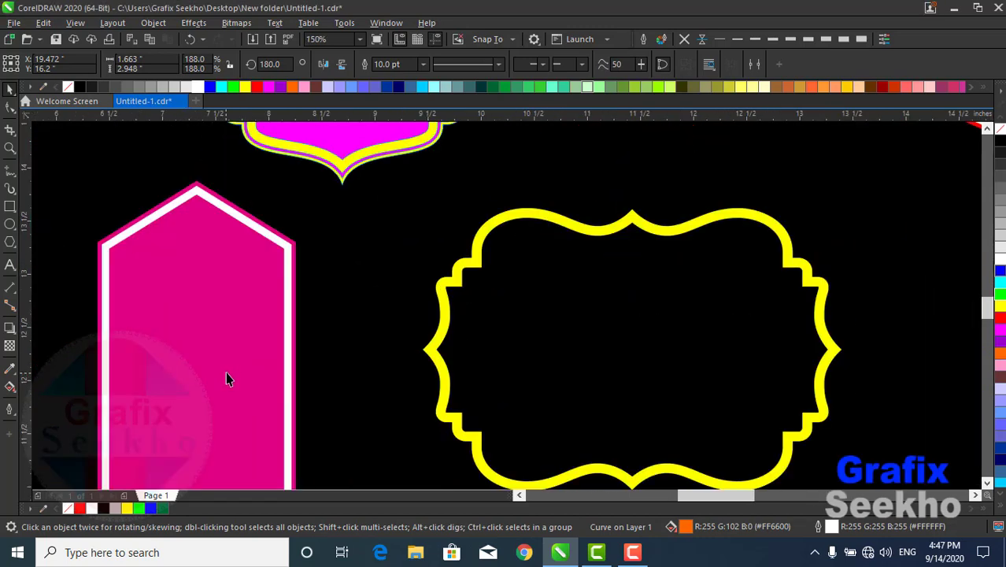
pyautogui.scroll(-1, 244, 216)
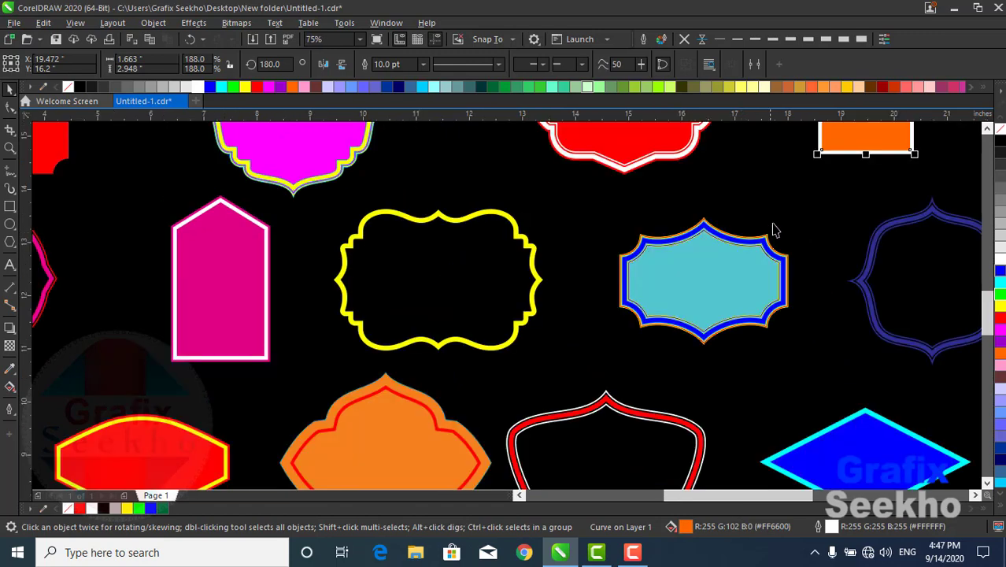
pyautogui.click(881, 137)
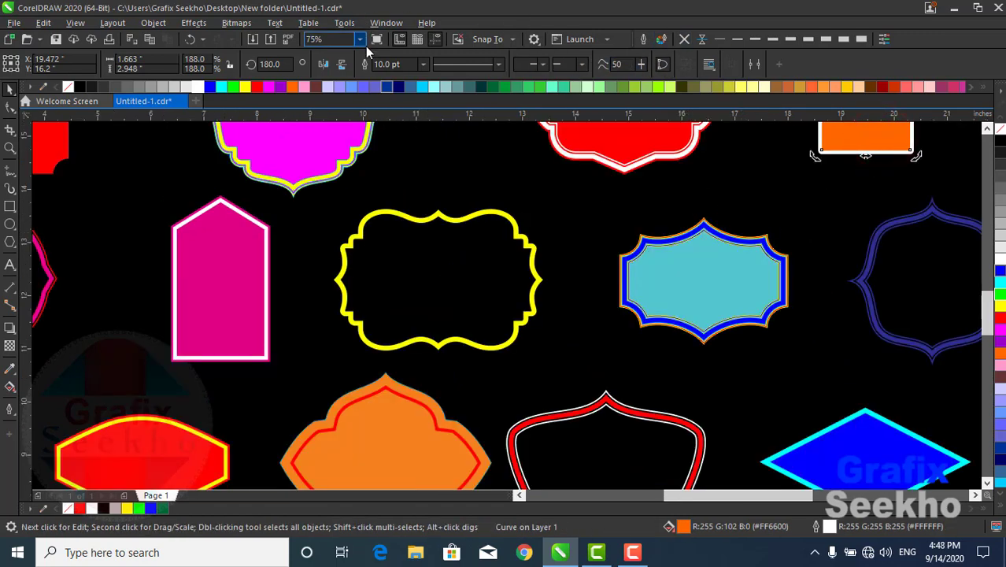
pyautogui.click(360, 38)
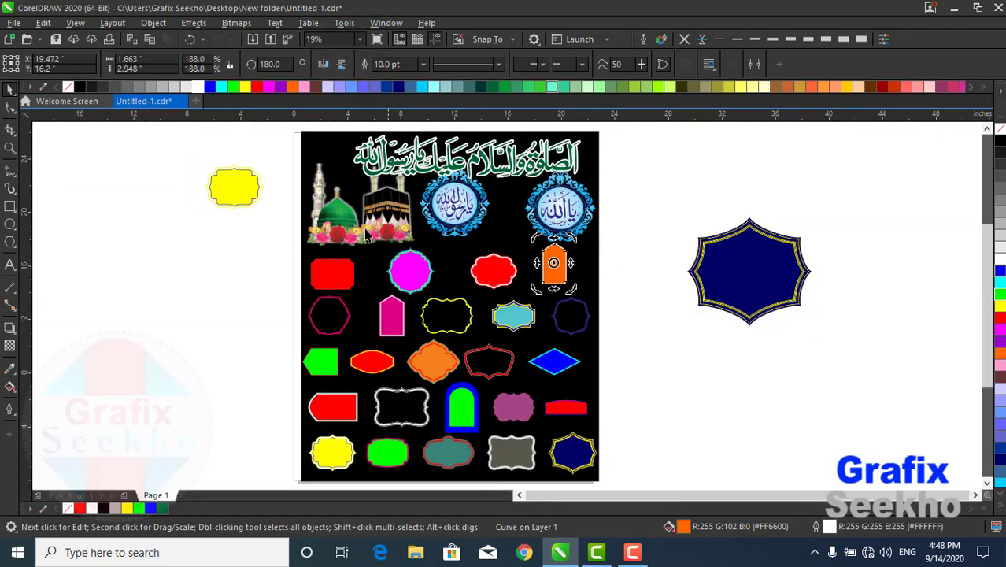
pyautogui.click(226, 186)
pyautogui.press('Delete')
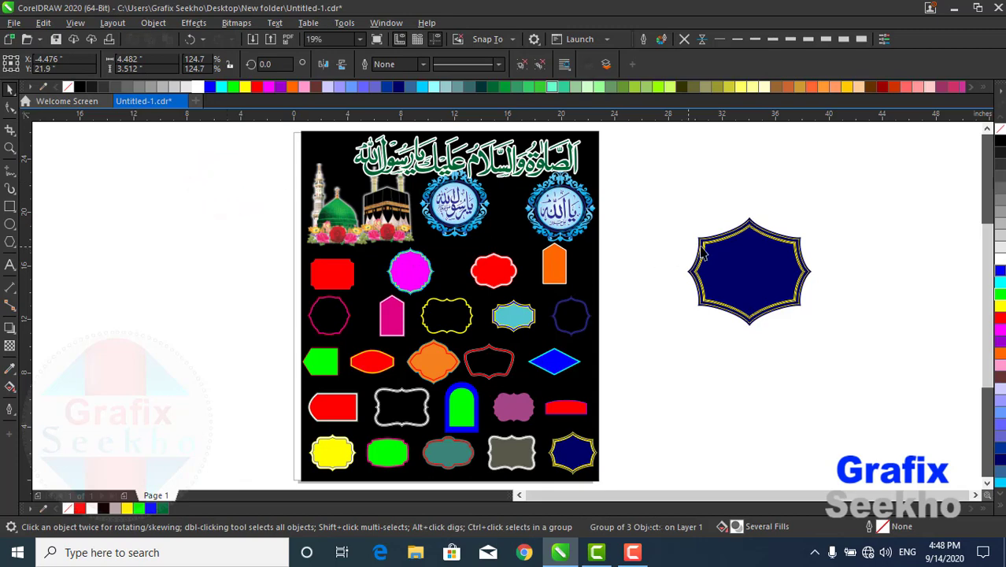
pyautogui.click(729, 247)
pyautogui.press('Delete')
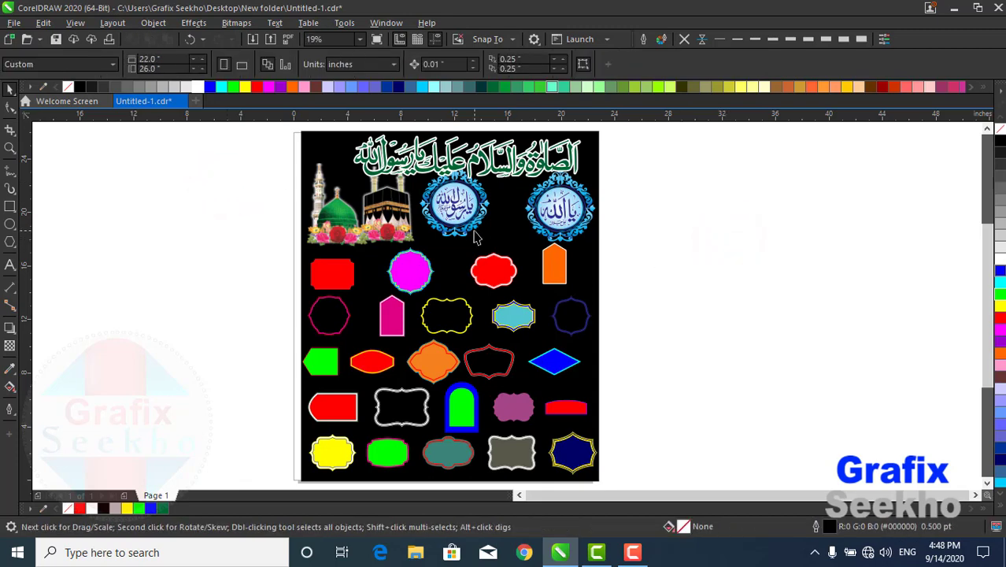